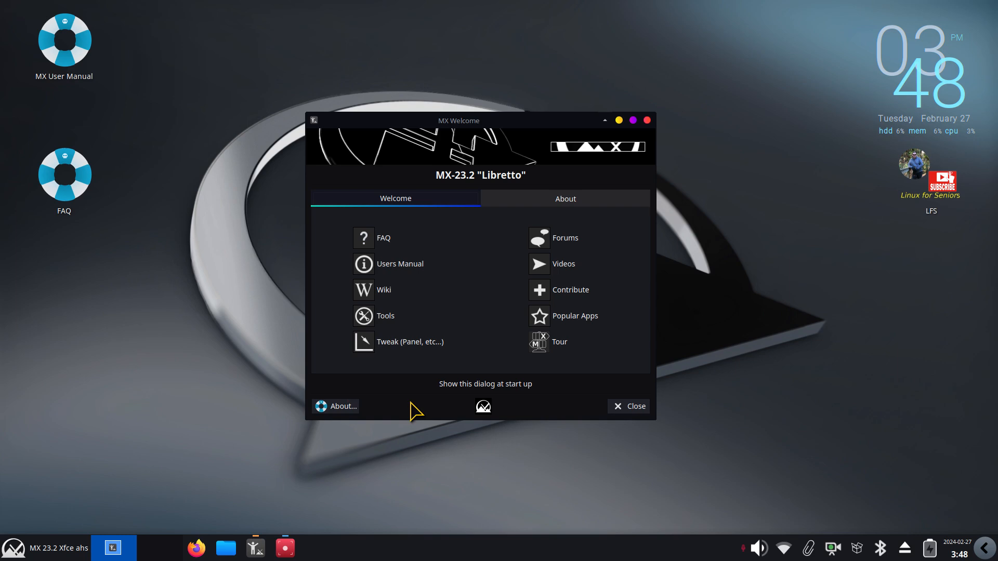
Step: Close the welcome window and turn off the display of hidden files in the home folder
click(647, 120)
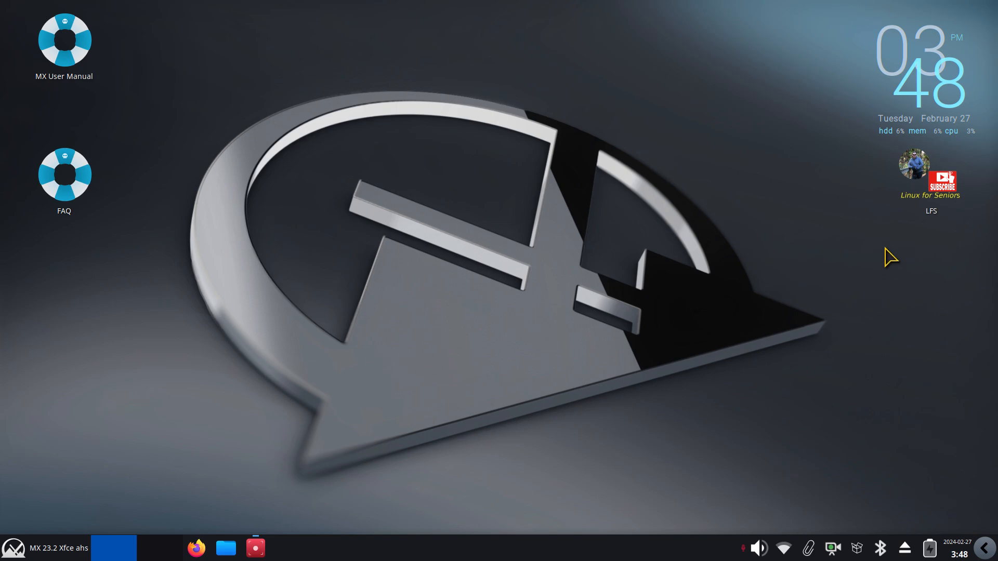
mouse_move(905, 212)
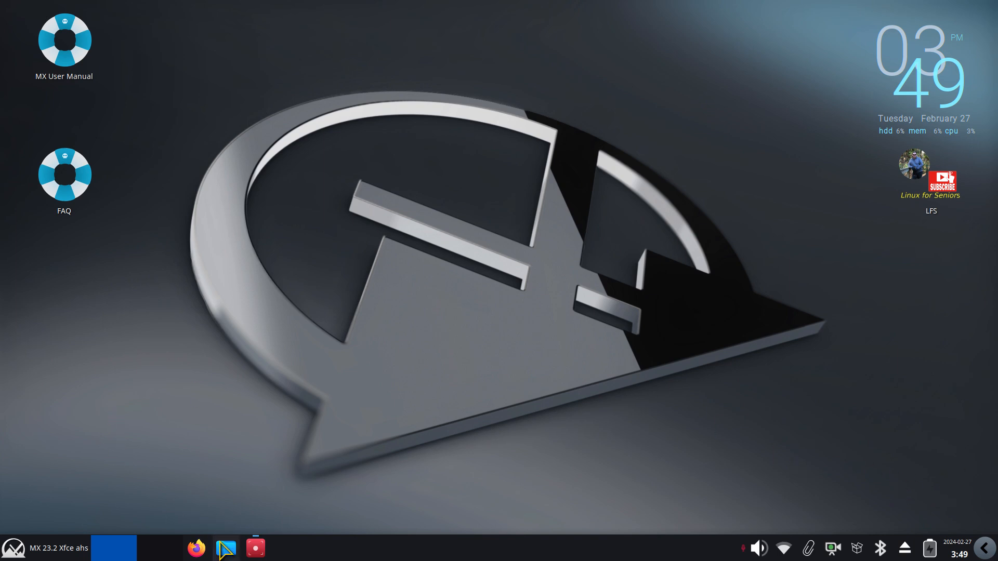
click(225, 549)
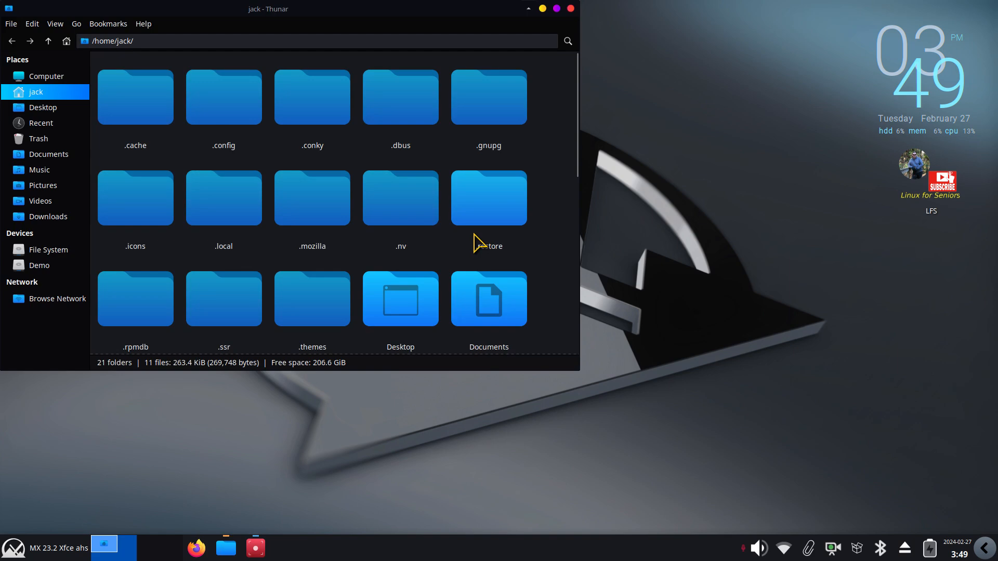
key(ctrl+h)
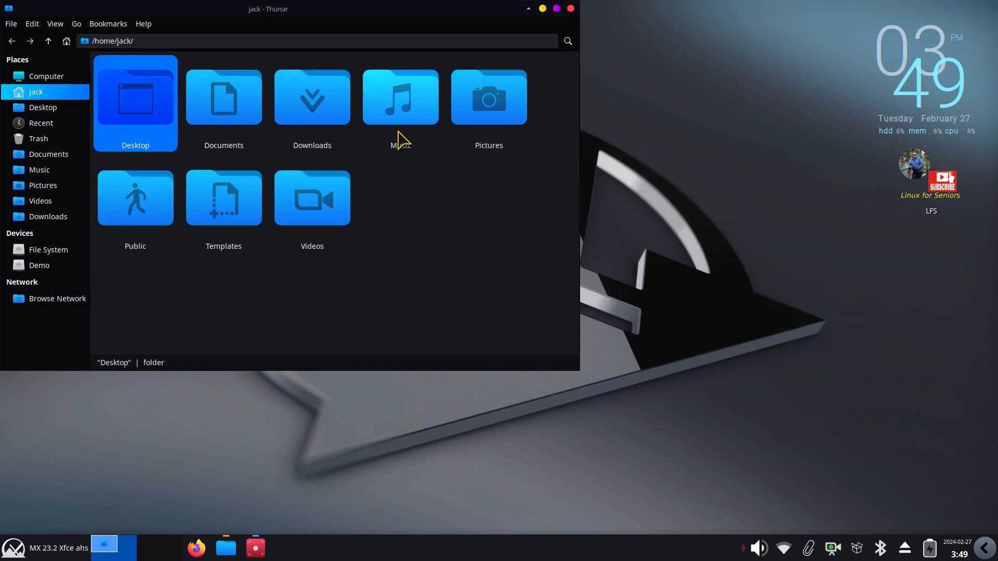
drag(381, 16, 270, 92)
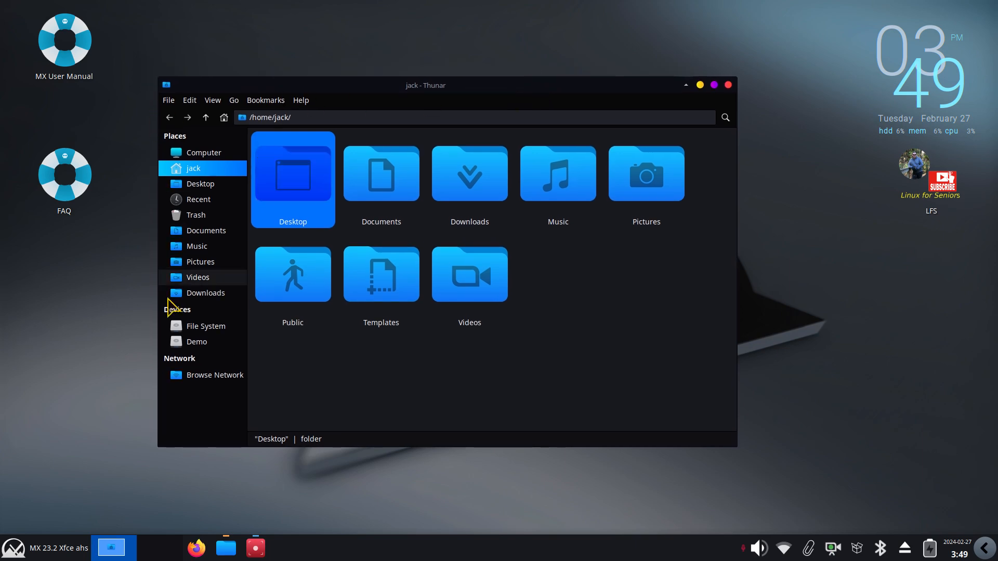
click(729, 86)
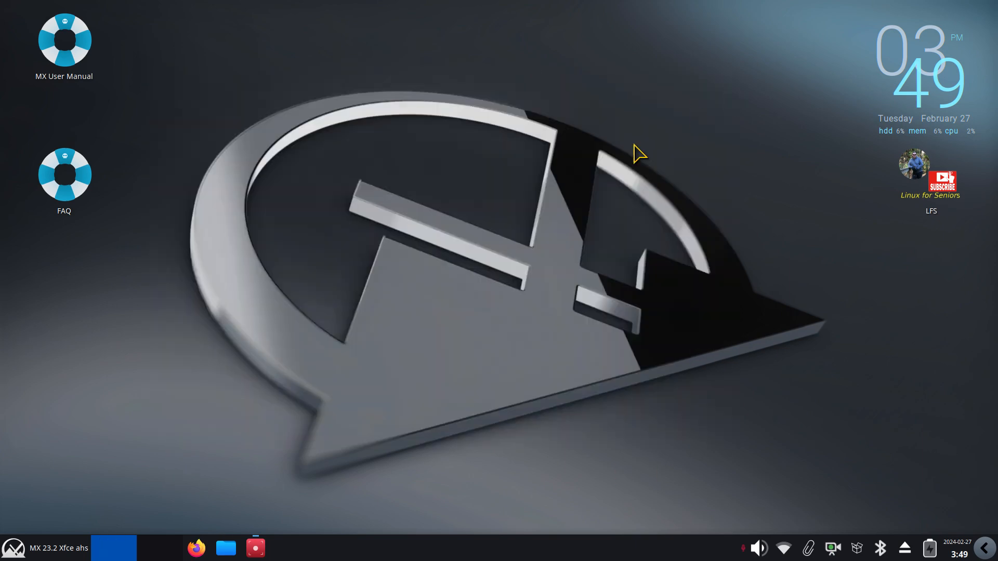
Step: Open the Appearance settings and select the Sweet-Ambar-Blue-Dark-v40 style
click(26, 550)
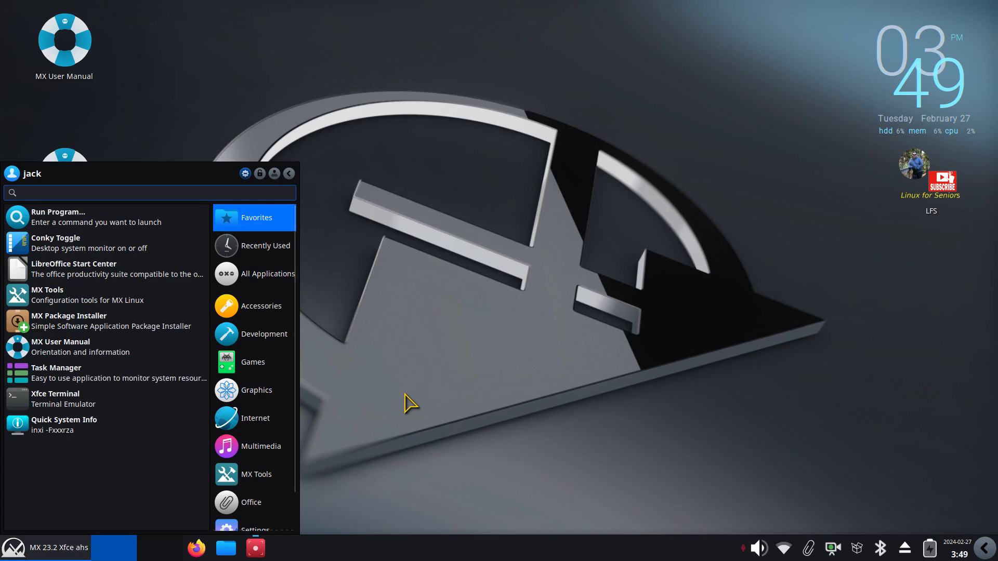
click(245, 173)
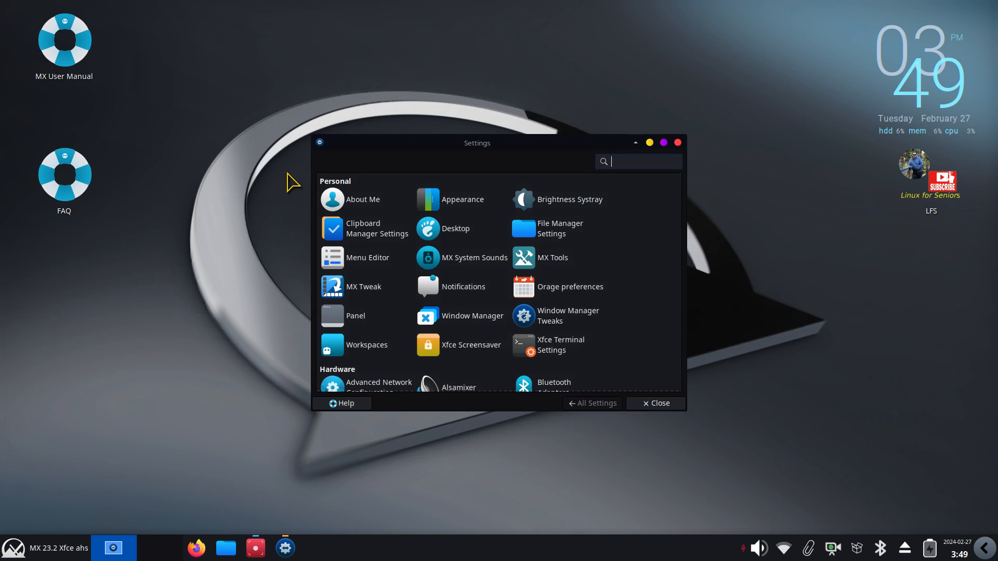
click(452, 204)
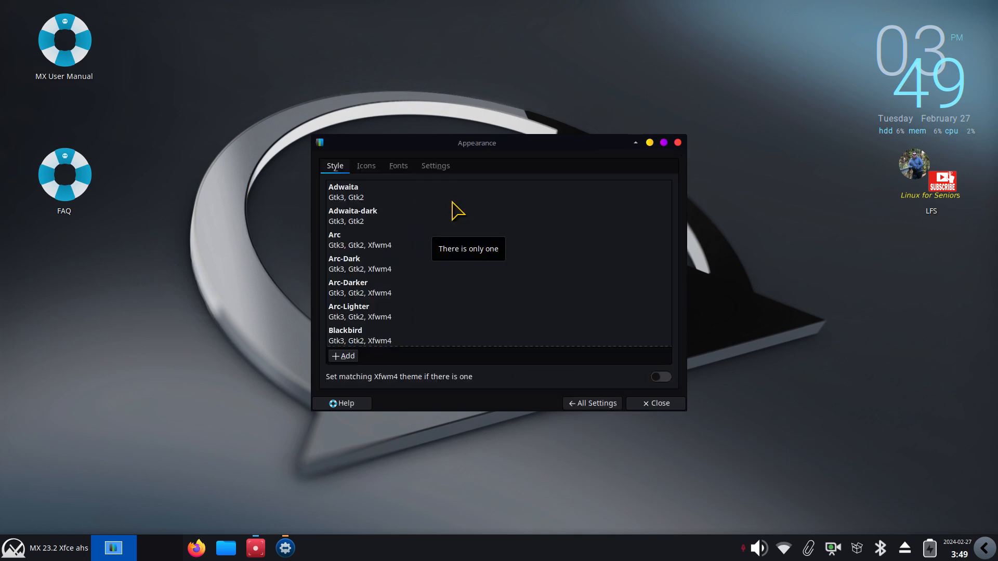
scroll(452, 211, down, 5)
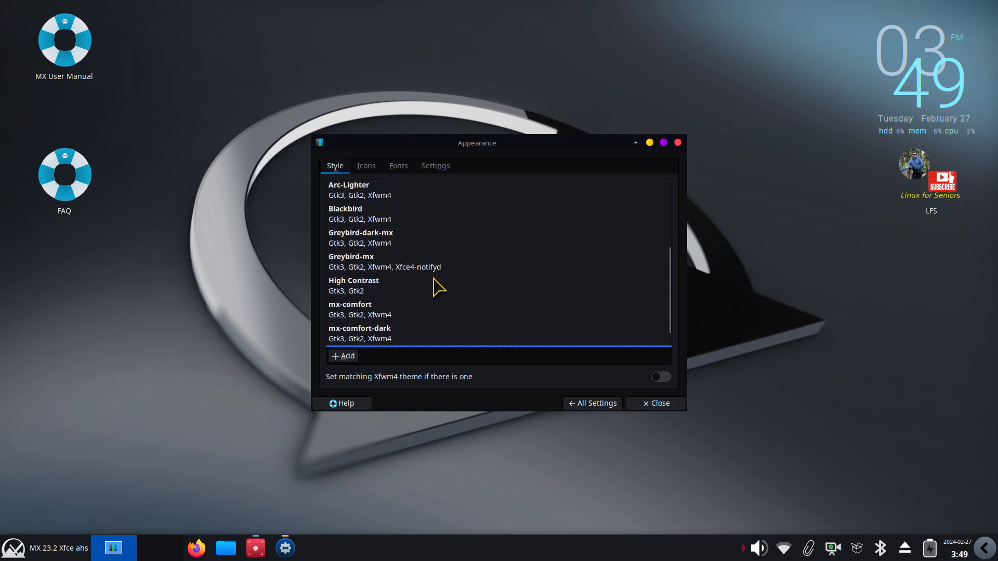
click(420, 333)
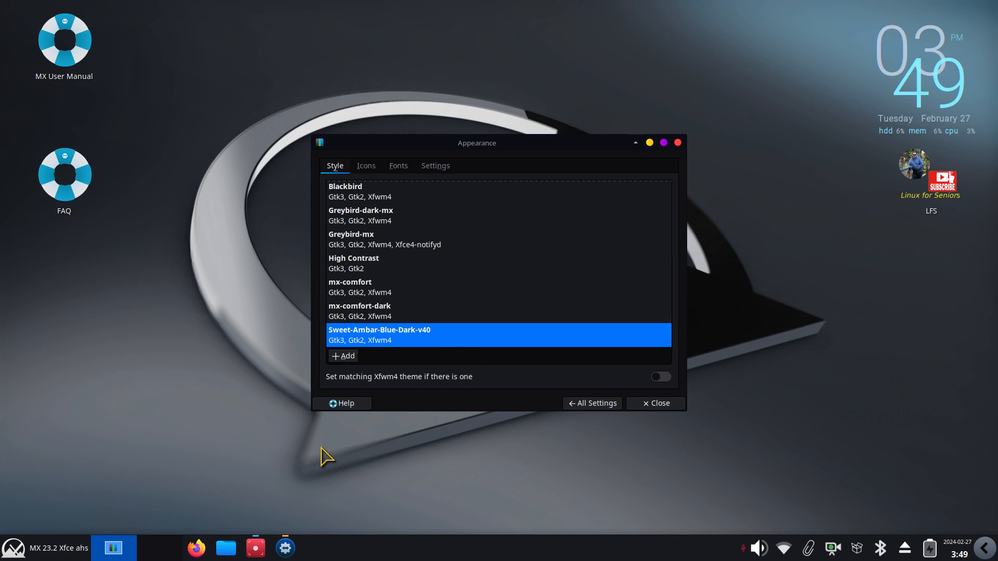
Step: Bring up the screenshot dialog beside the Appearance window to examine its region and capture options, and close it
key(Print)
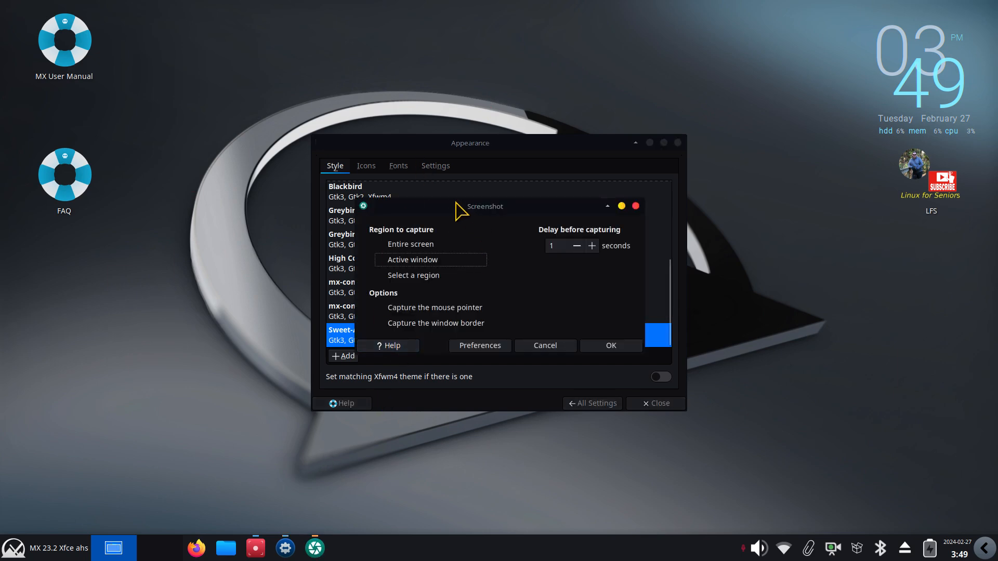
drag(438, 206, 193, 310)
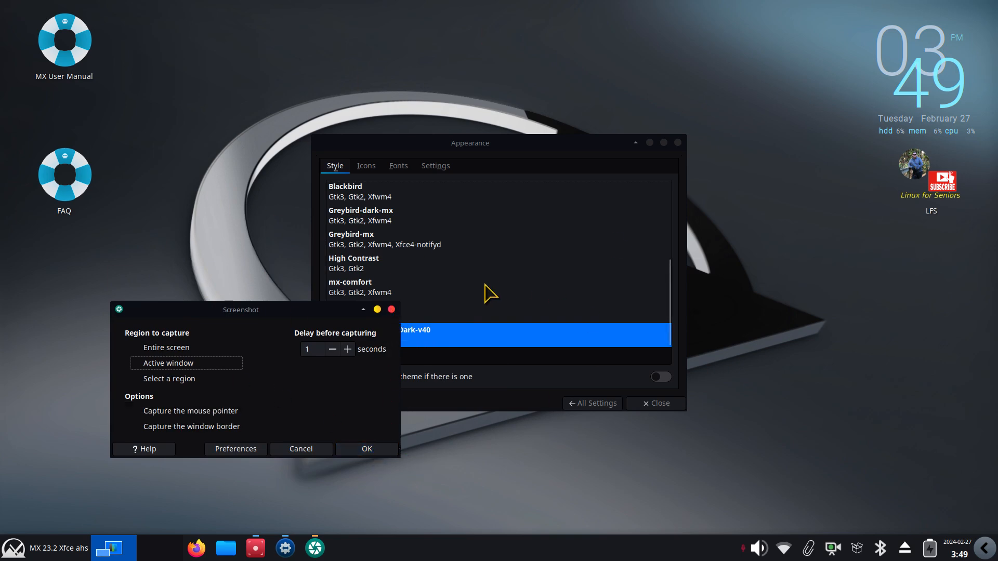
click(391, 310)
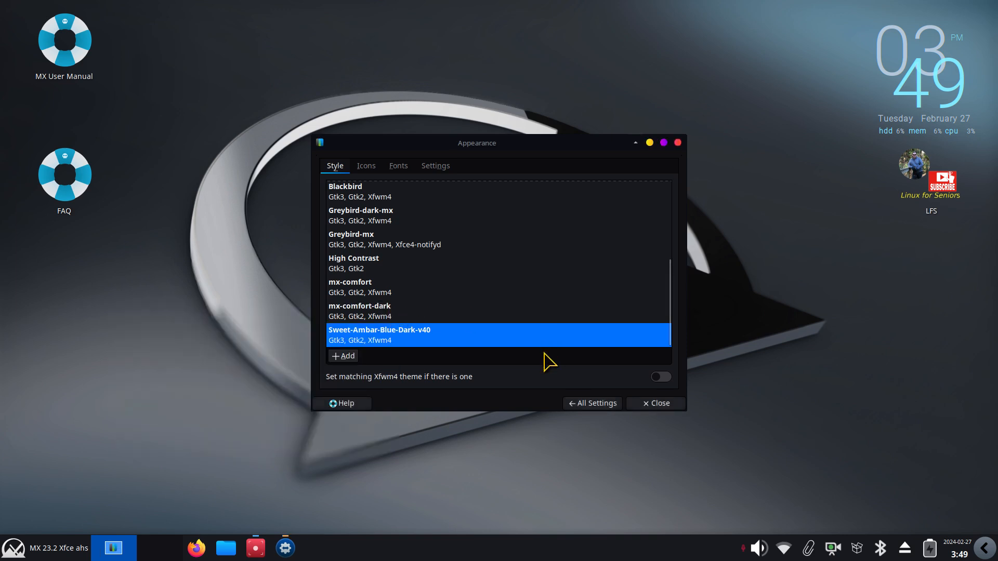
Step: Try the mx-comfort-dark style, apply Greybird-dark-mx instead, and check how the screenshot dialog's options are drawn
click(370, 312)
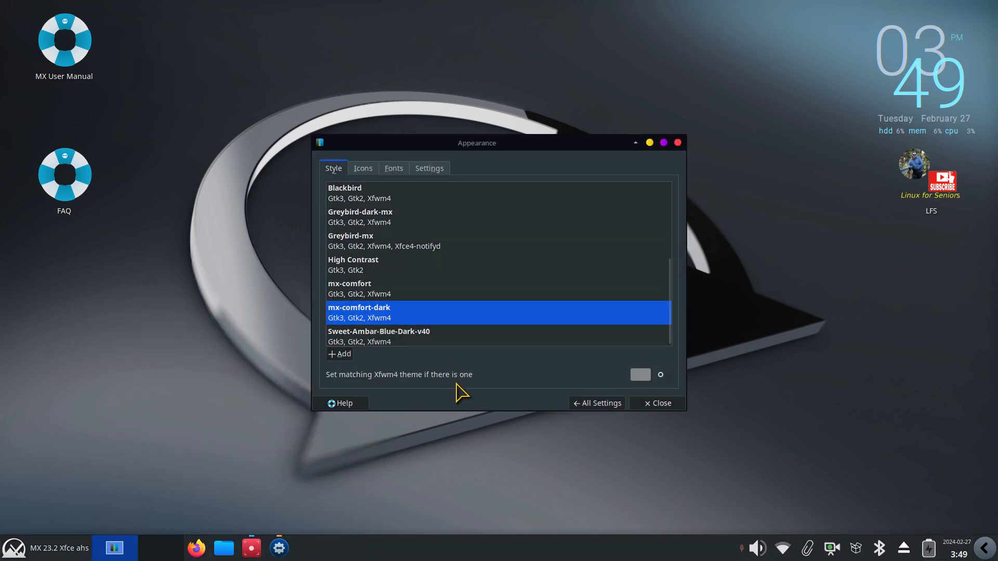
click(374, 218)
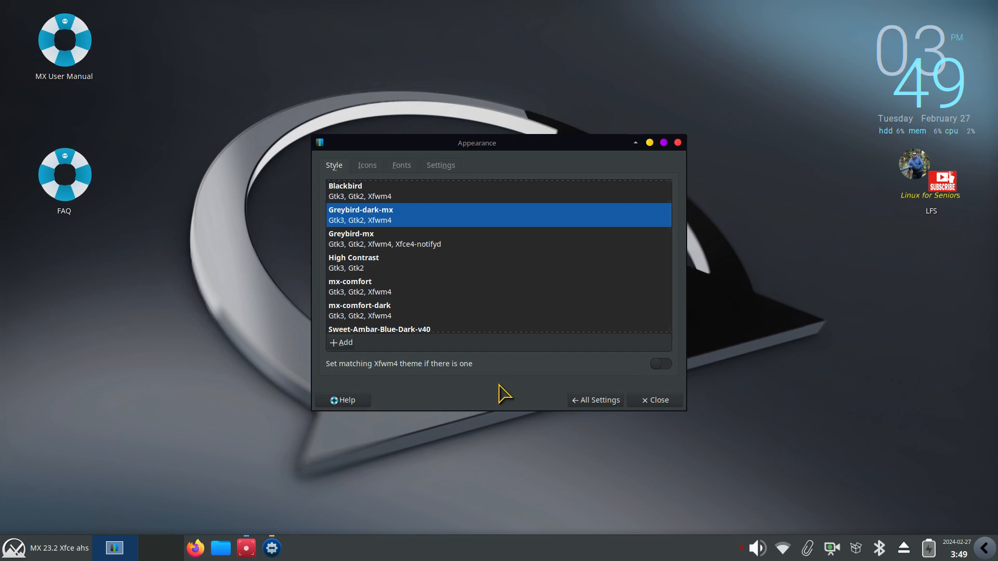
key(Print)
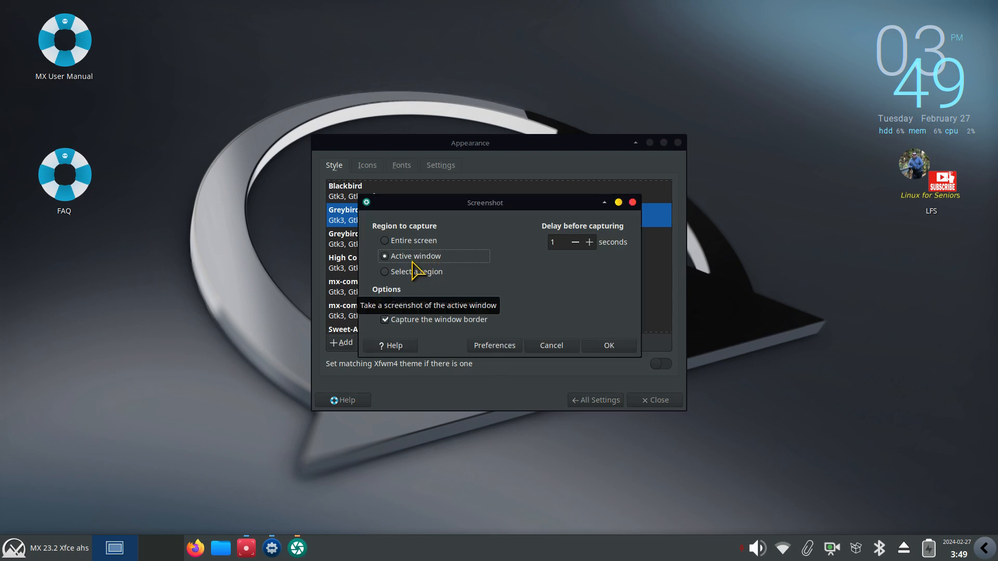
click(632, 203)
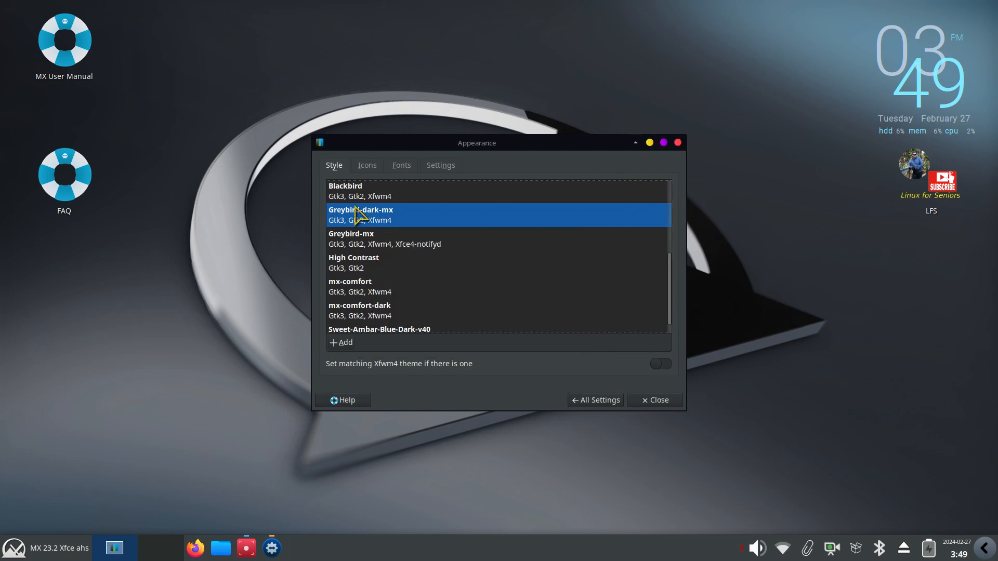
Step: Look through the list of installed icon themes in the Appearance settings
click(363, 167)
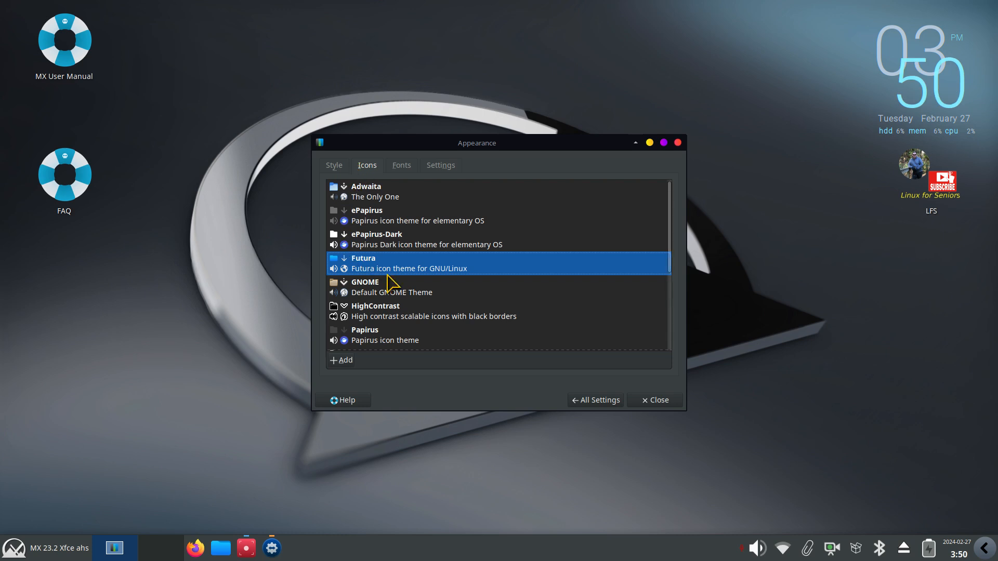
scroll(401, 304, down, 1)
scroll(401, 307, down, 5)
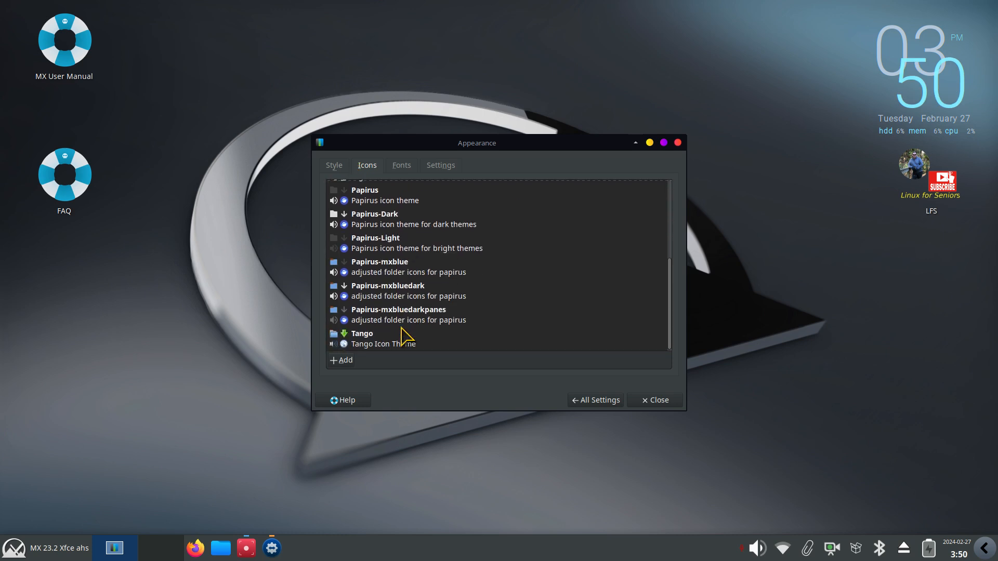
scroll(402, 322, up, 6)
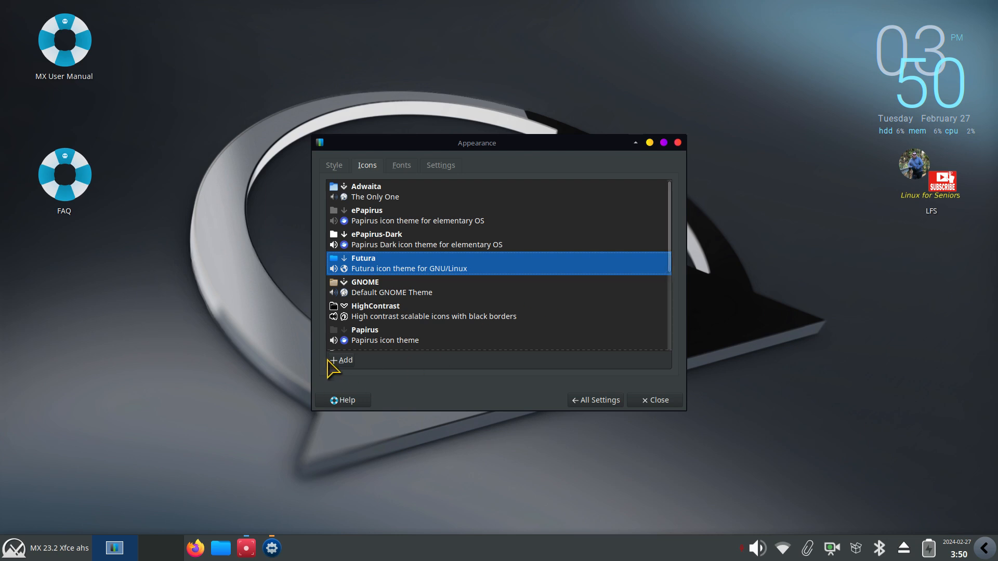
Step: Try the Default, Adwaita, DMZ (Black) and DMZ (White) cursor themes, reselect Empty-Butterfly-Yellow-vr5, and close the Mouse and Touchpad settings
click(615, 402)
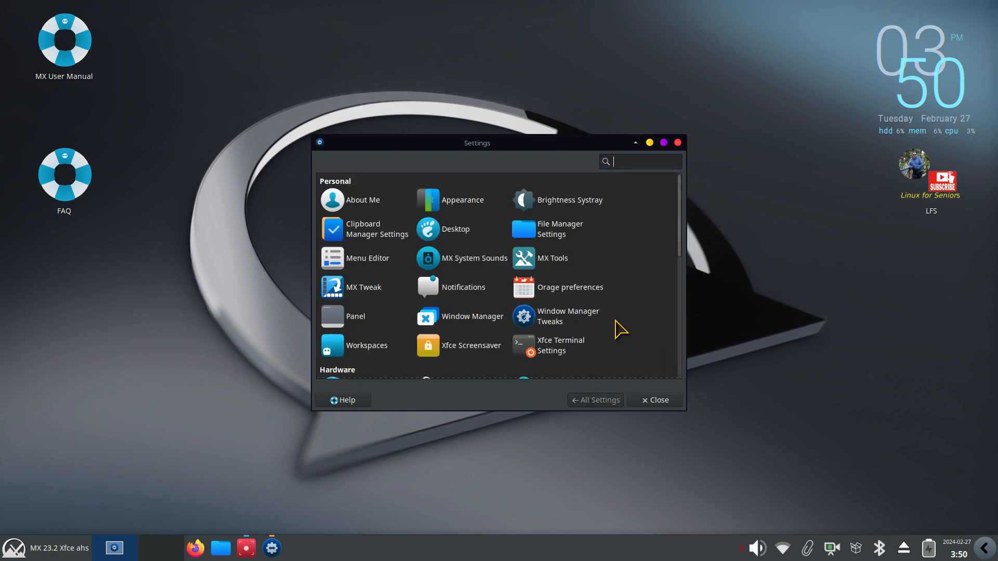
scroll(619, 329, down, 5)
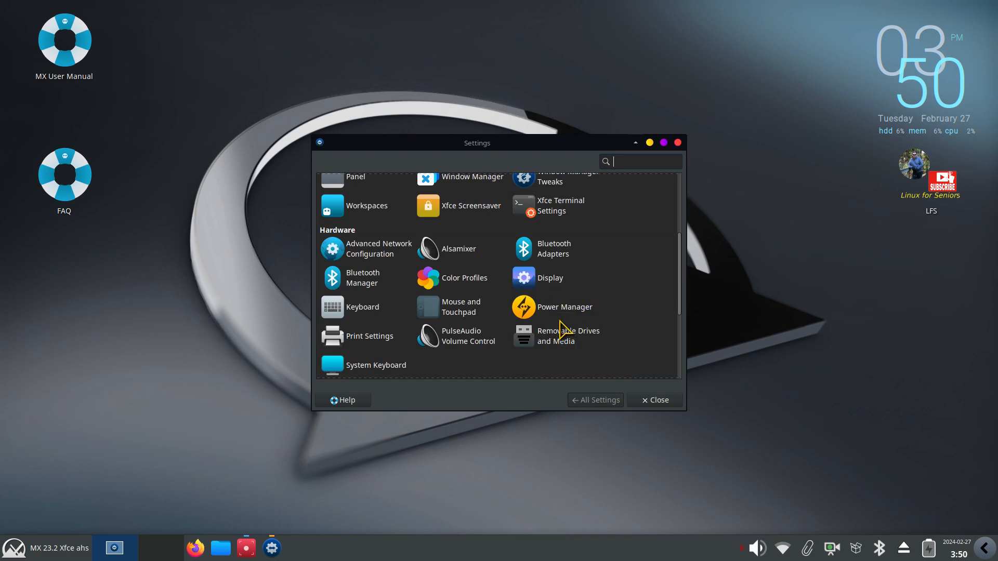
click(457, 309)
click(422, 166)
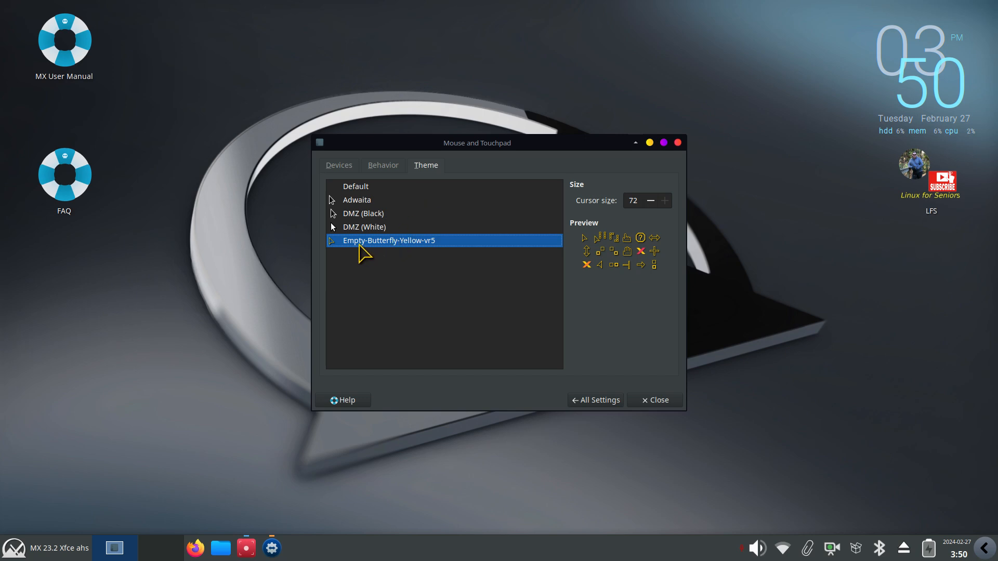
click(347, 186)
click(350, 201)
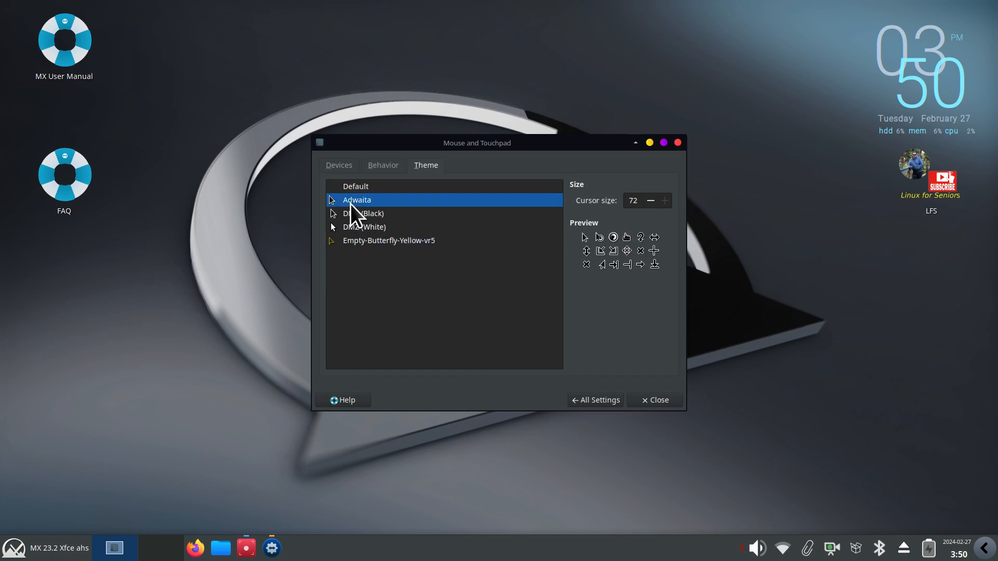
click(351, 212)
click(350, 229)
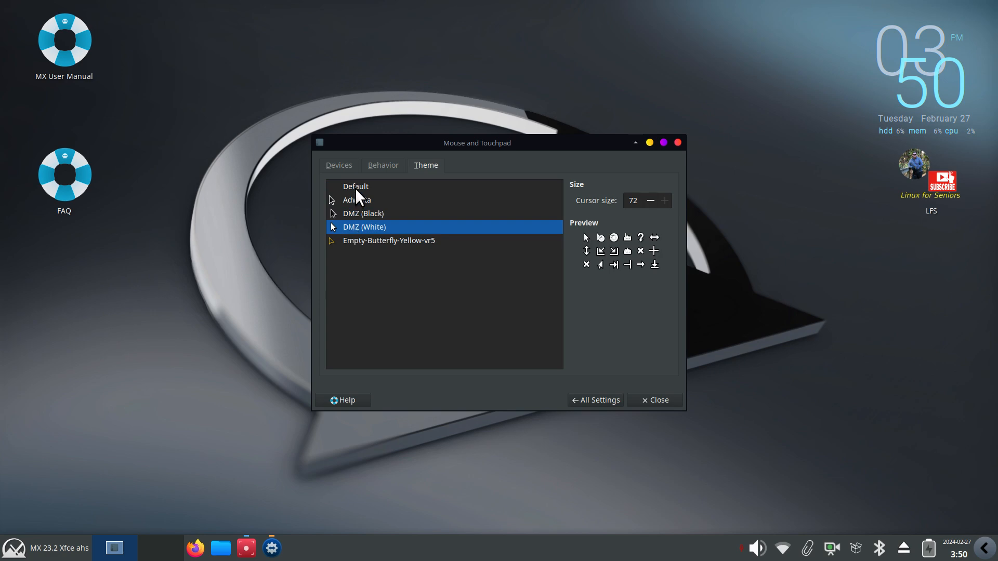
click(350, 242)
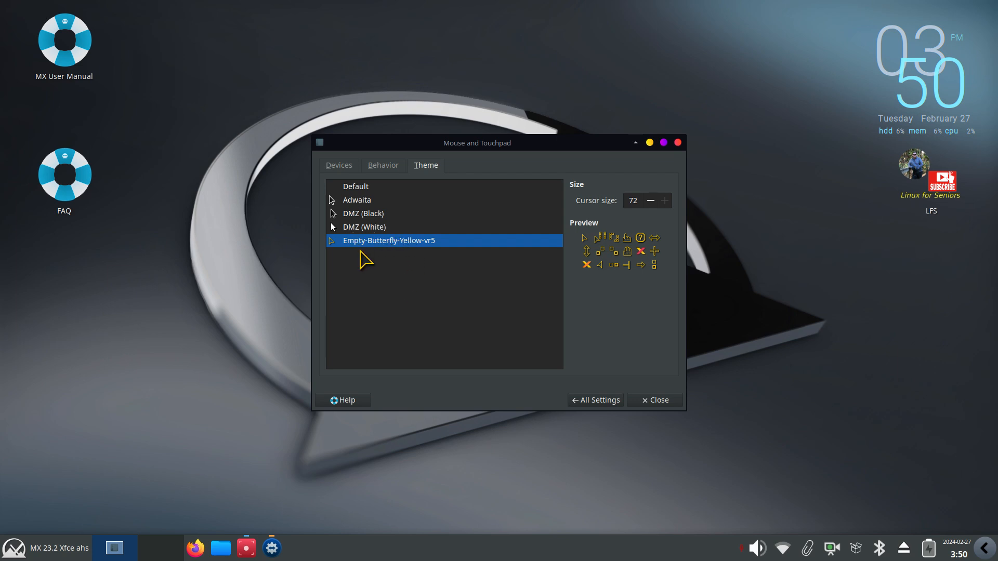
click(659, 401)
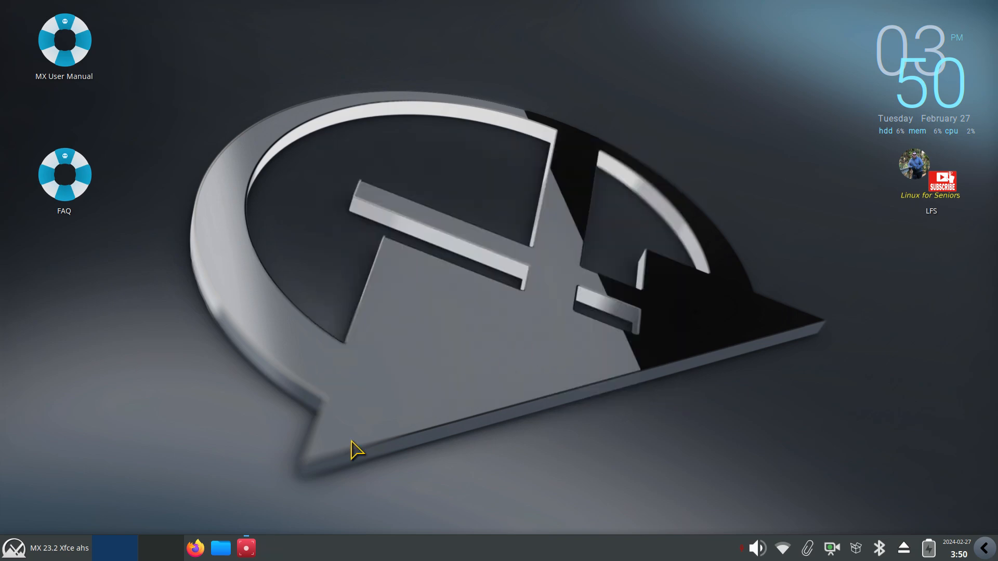
Step: Show hidden files in the home folder and open the .icons folder in a file manager window moved toward the screen's centre
click(221, 547)
drag(254, 10, 445, 130)
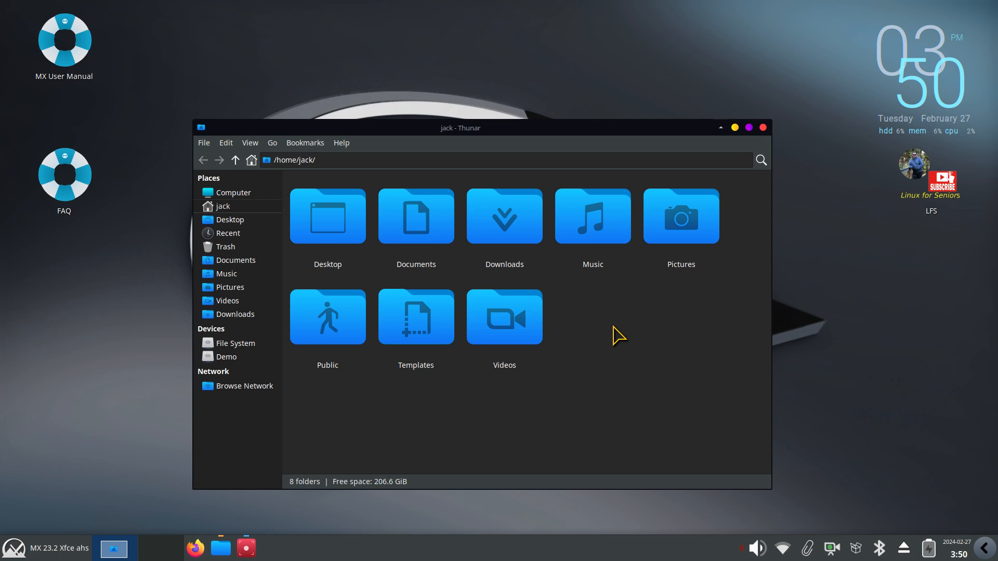
key(ctrl+h)
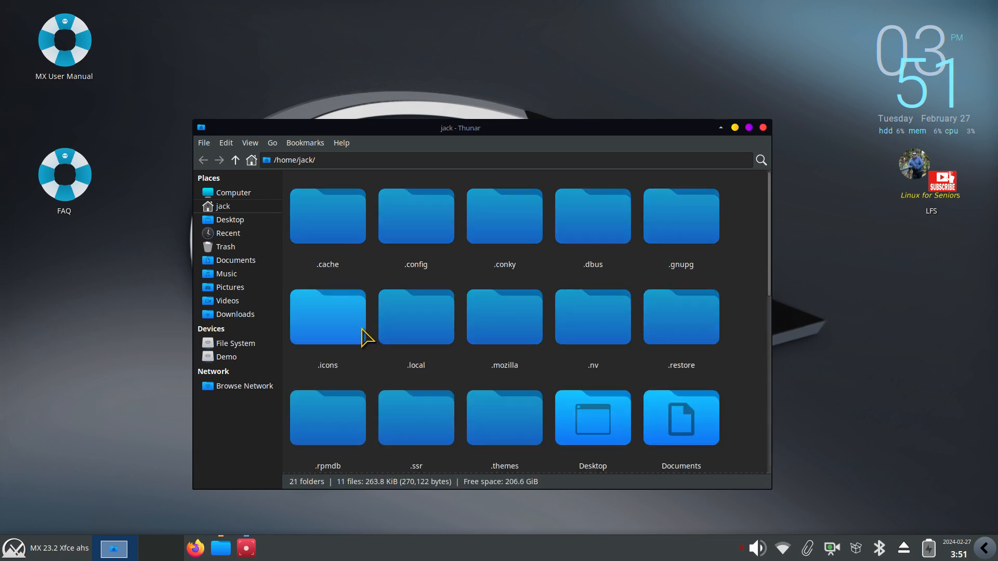
click(327, 323)
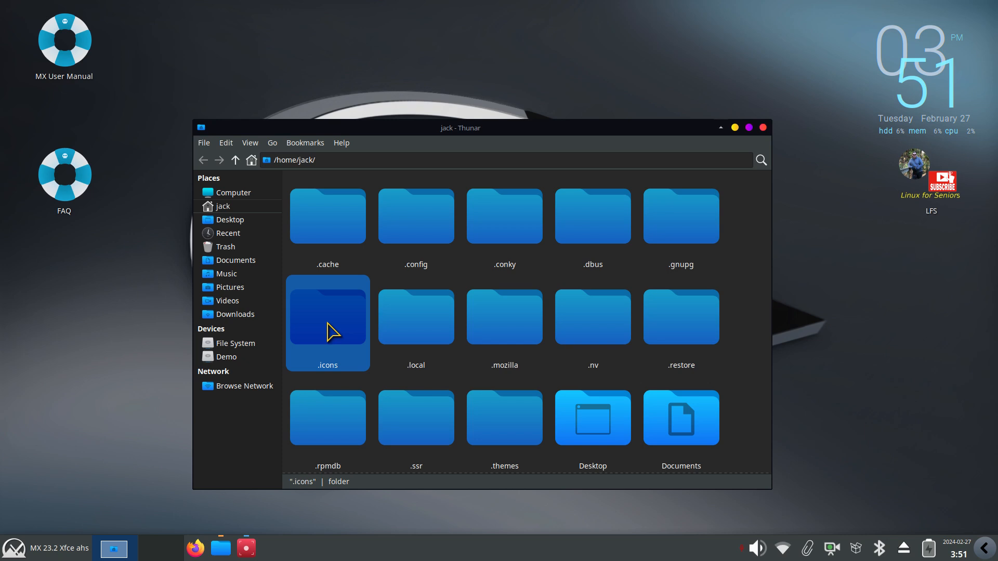
double_click(328, 323)
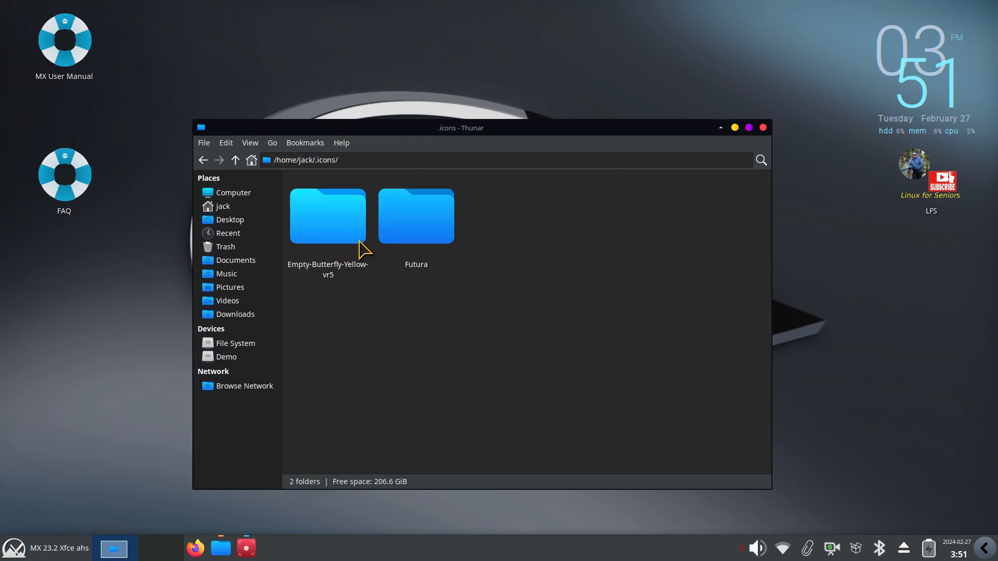
Step: Review the installed styles in the Appearance settings and close the settings window
click(41, 552)
click(242, 173)
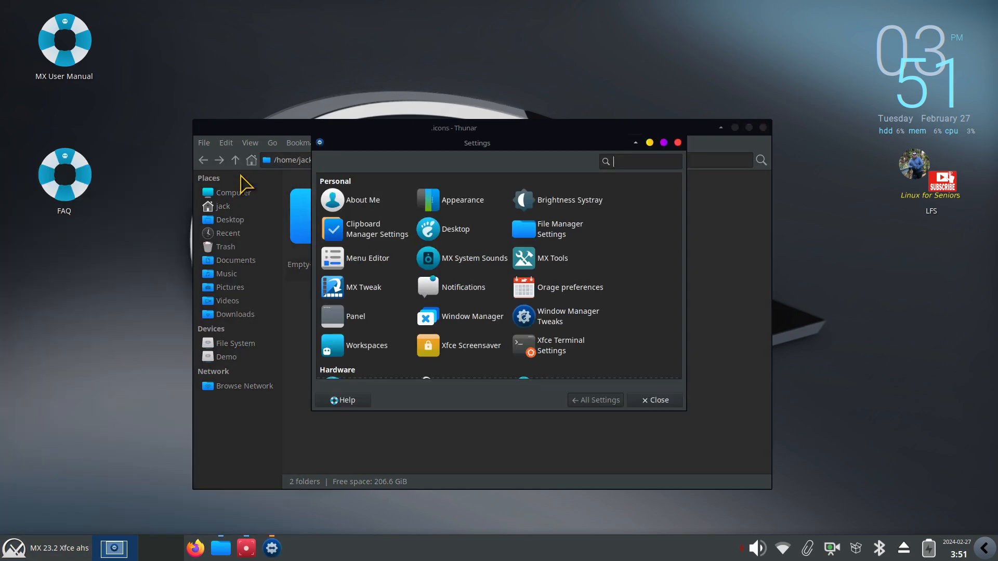
click(456, 209)
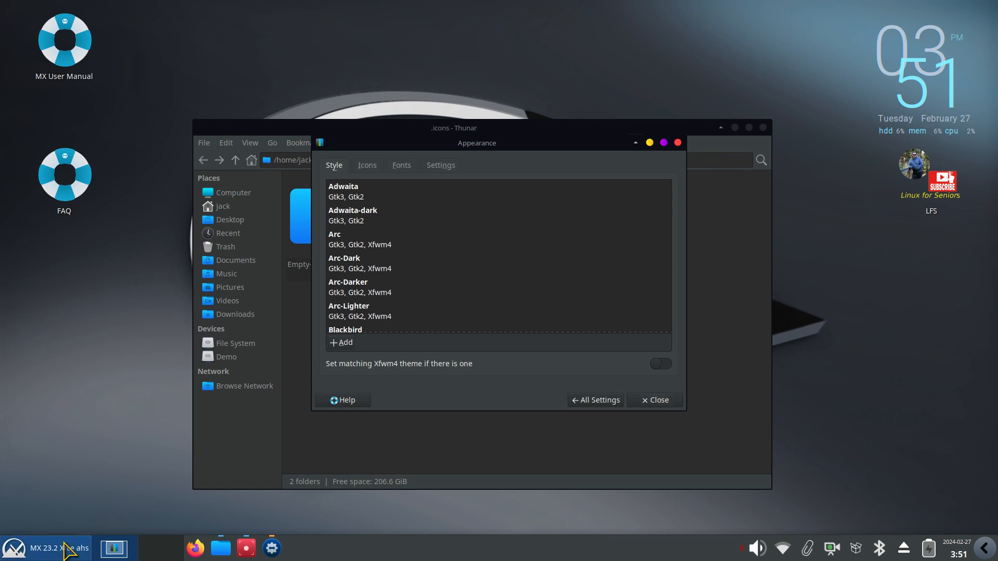
click(655, 403)
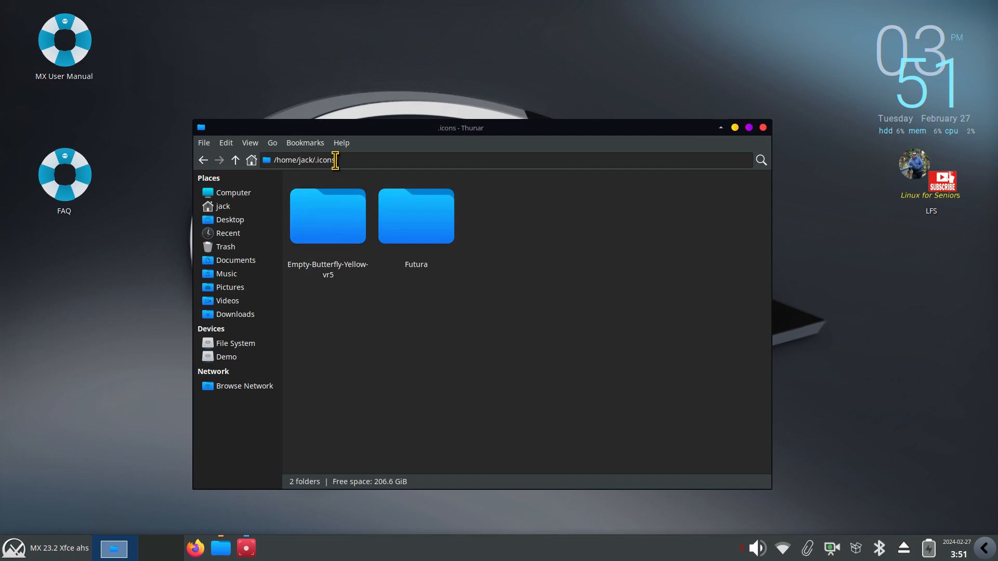
Step: Open the .themes folder in the home folder, after a brief look at the Style list in the Appearance settings
click(234, 161)
scroll(430, 374, down, 1)
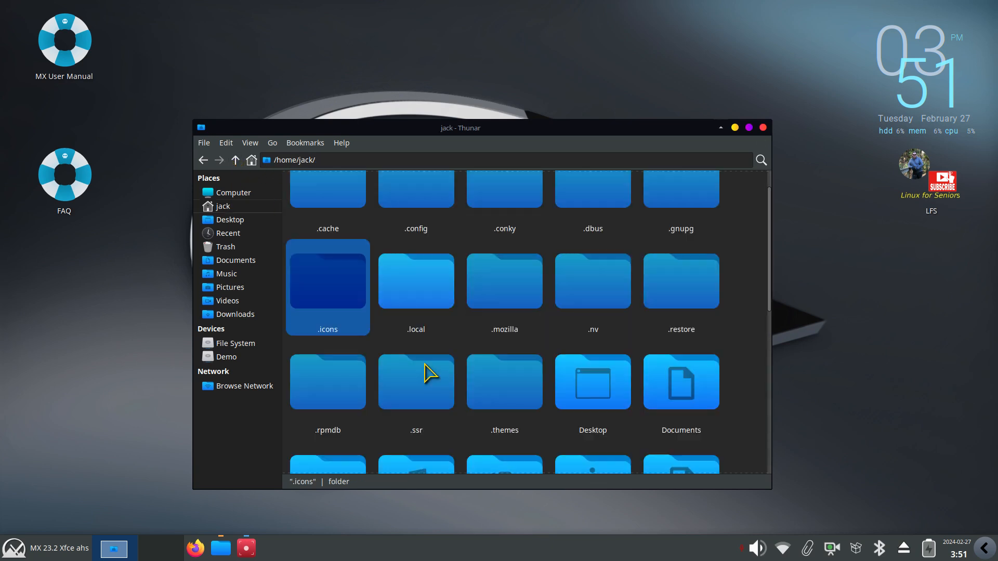
key(super)
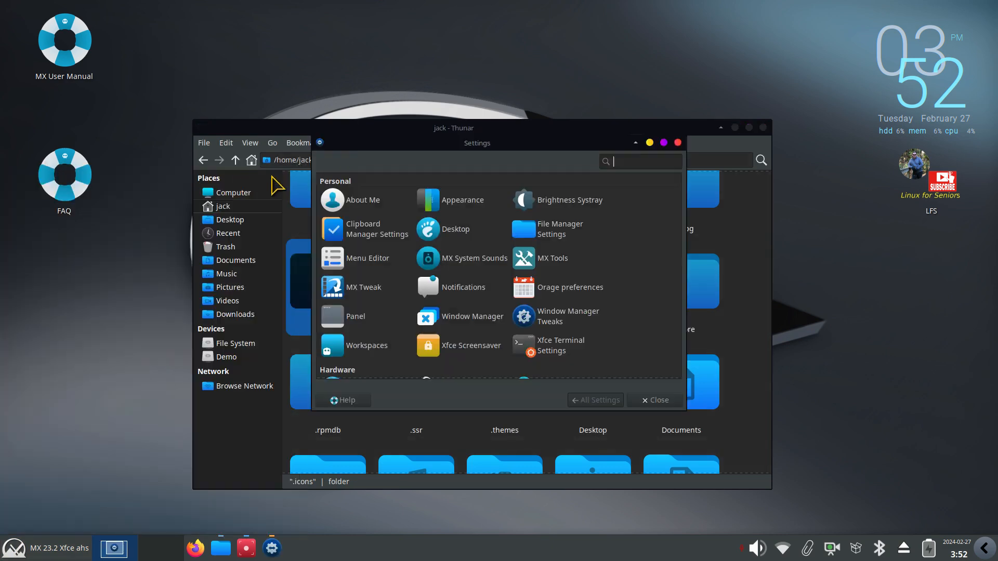
click(241, 174)
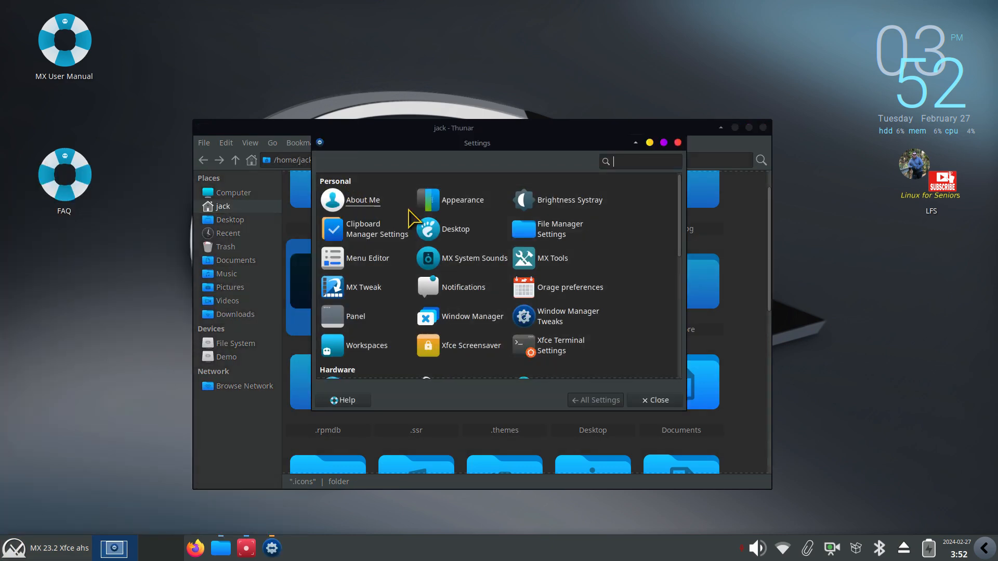
click(475, 202)
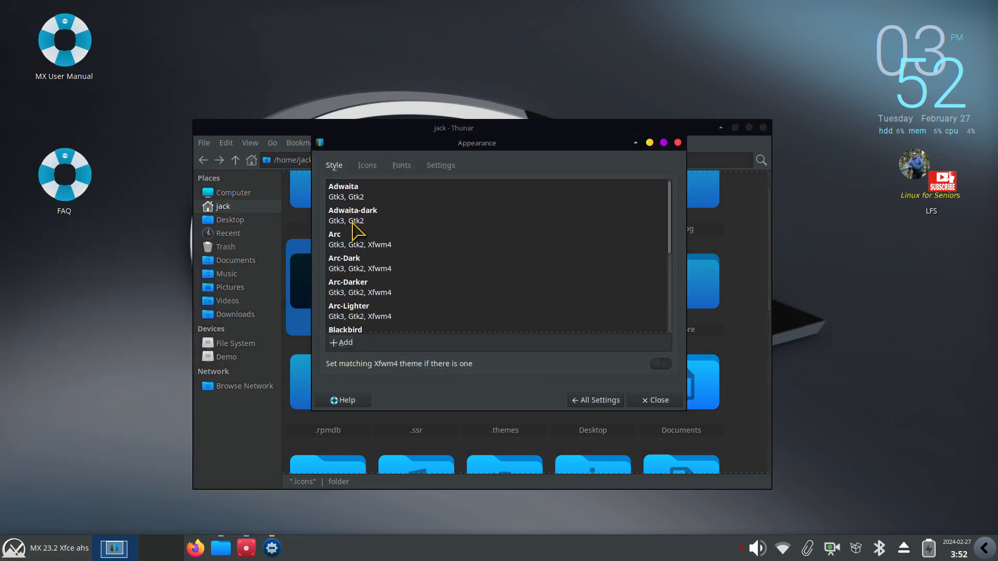
click(658, 401)
scroll(571, 410, down, 1)
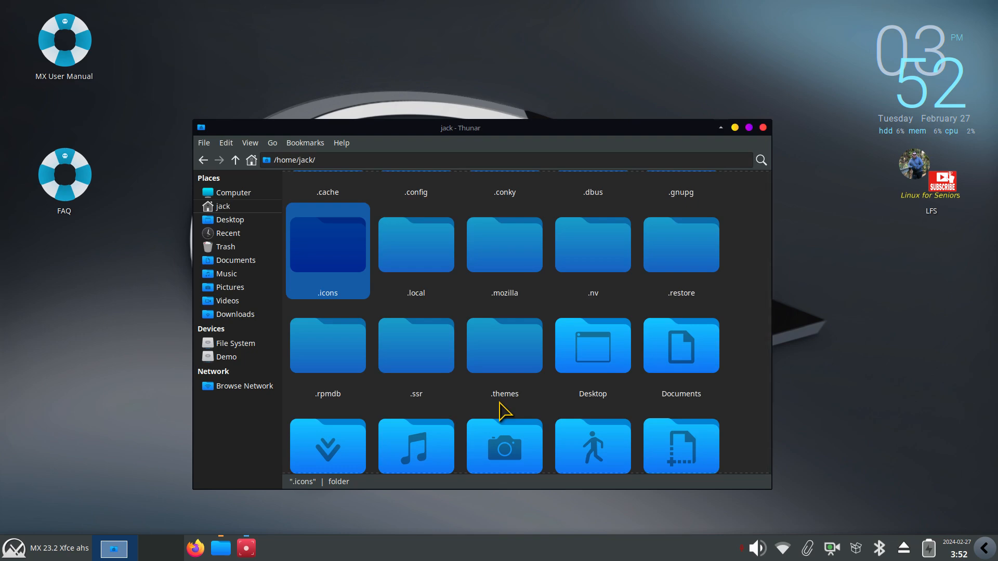
double_click(505, 347)
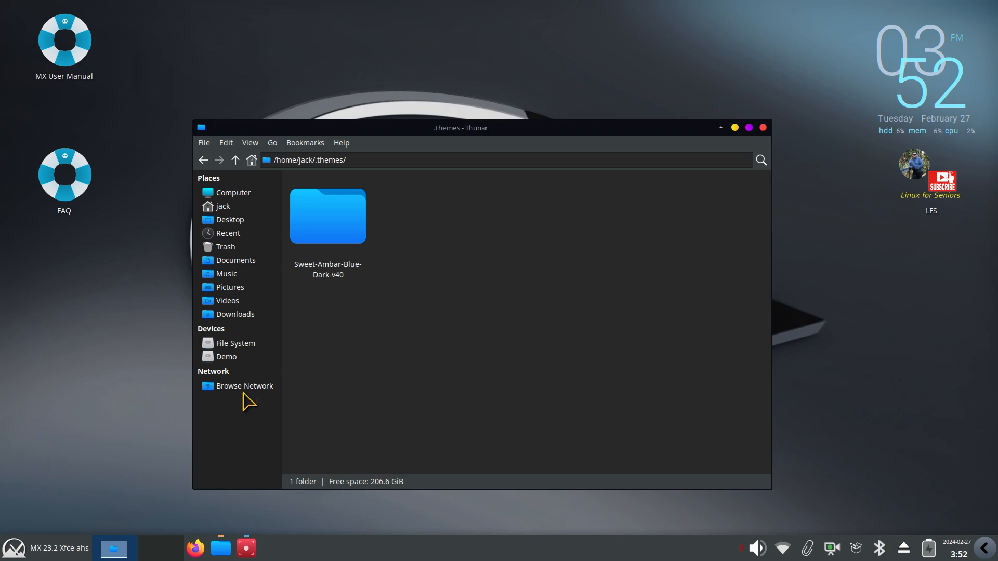
Step: Review the installed styles and icon themes in the Appearance settings
click(39, 551)
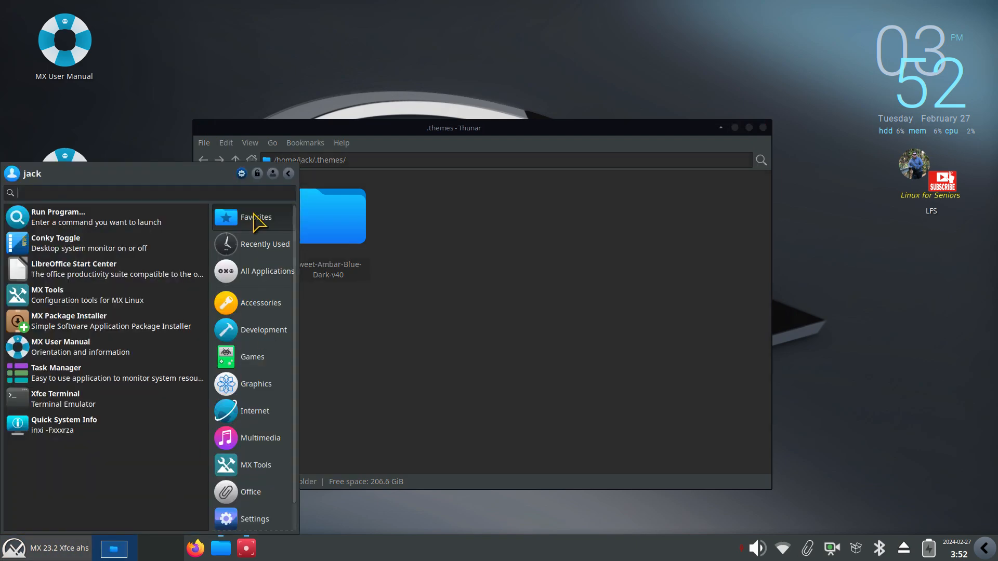
click(242, 173)
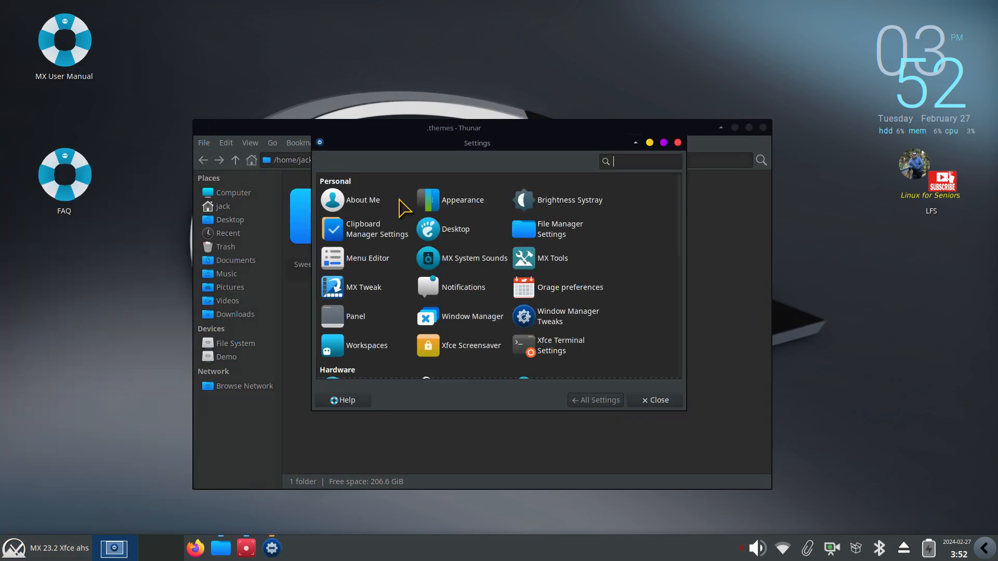
click(462, 201)
scroll(382, 320, down, 3)
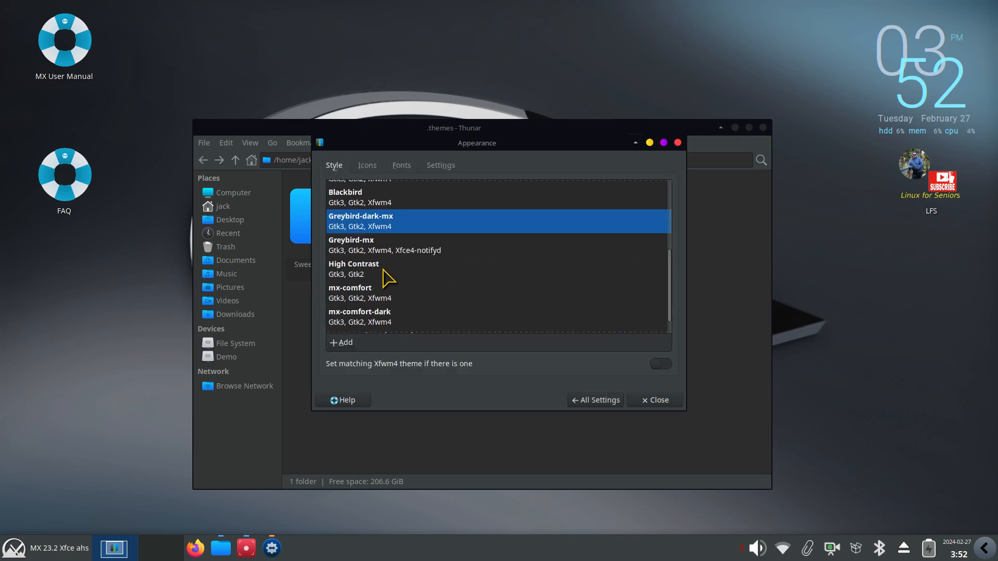
click(368, 165)
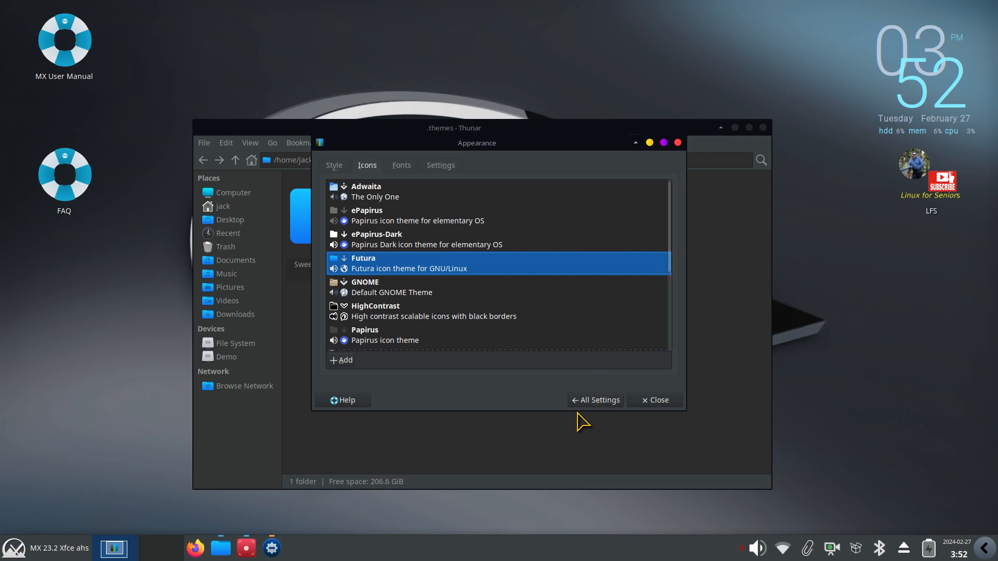
Step: Open the Window Manager settings and try the mx-comfort-dark and mx-comfort window themes
click(598, 400)
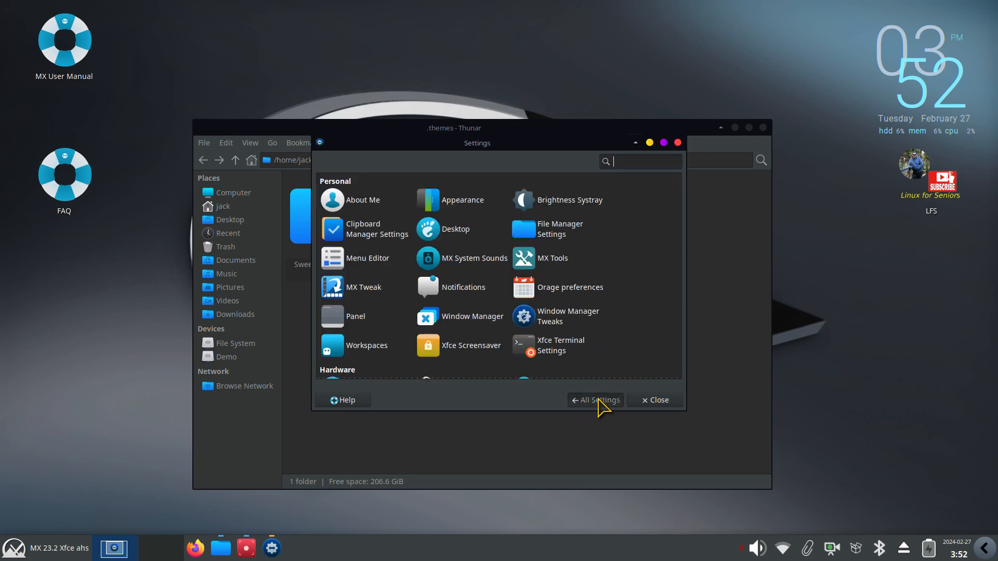
click(460, 319)
scroll(382, 376, down, 1)
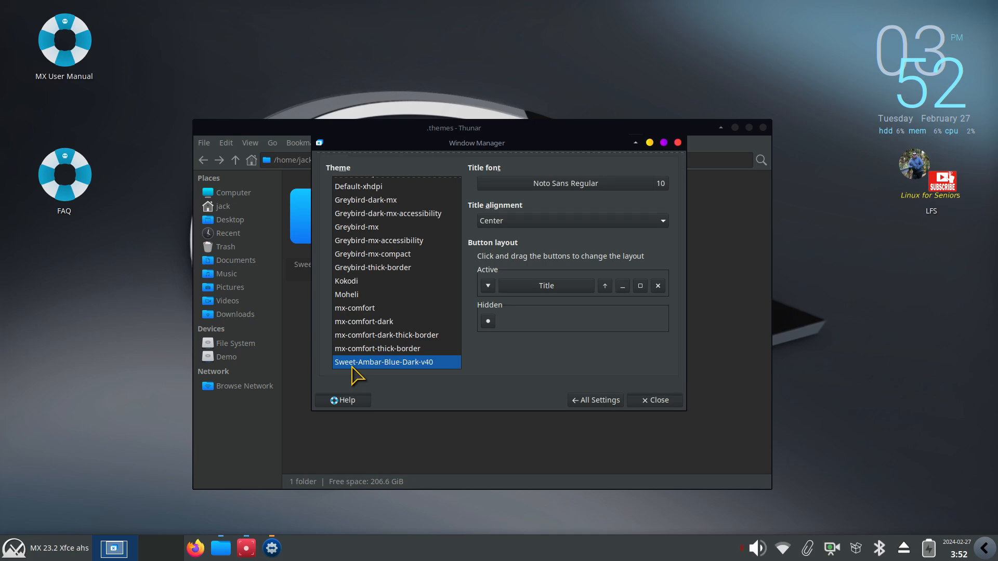
click(369, 322)
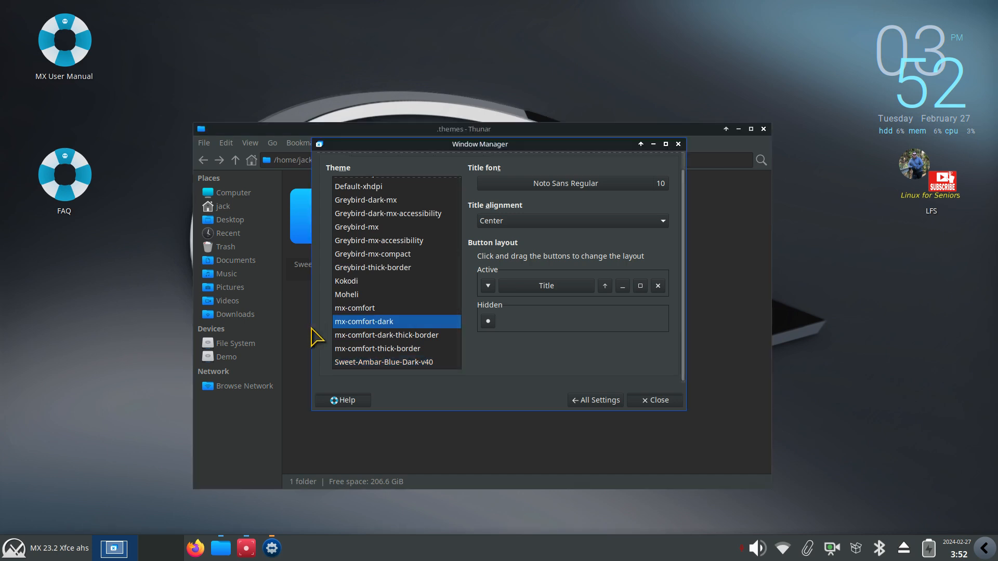
click(345, 308)
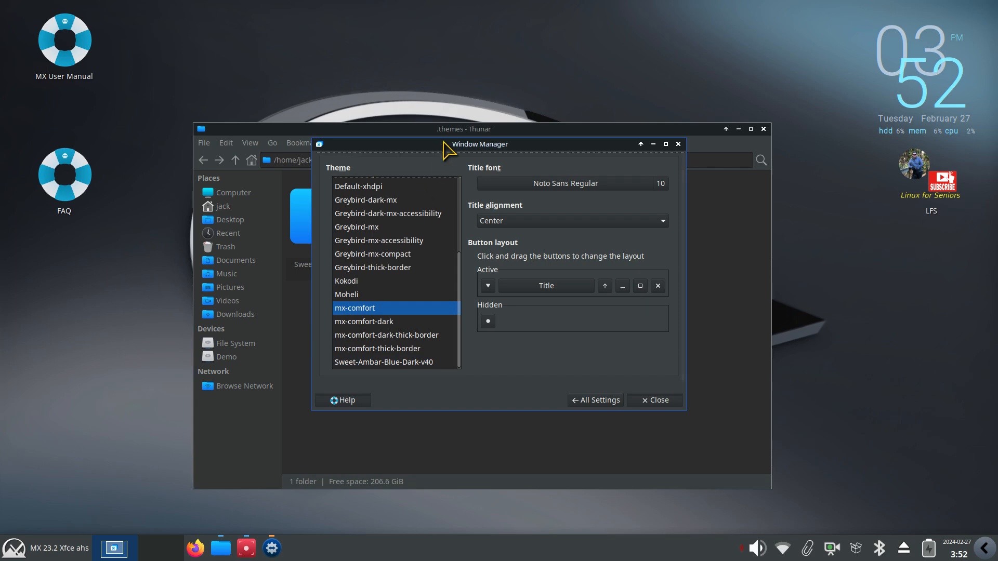
Step: Open windowmgr.png from the Pictures/screenshots folder and place the Window Manager settings window beside the image for comparison
drag(457, 147, 739, 206)
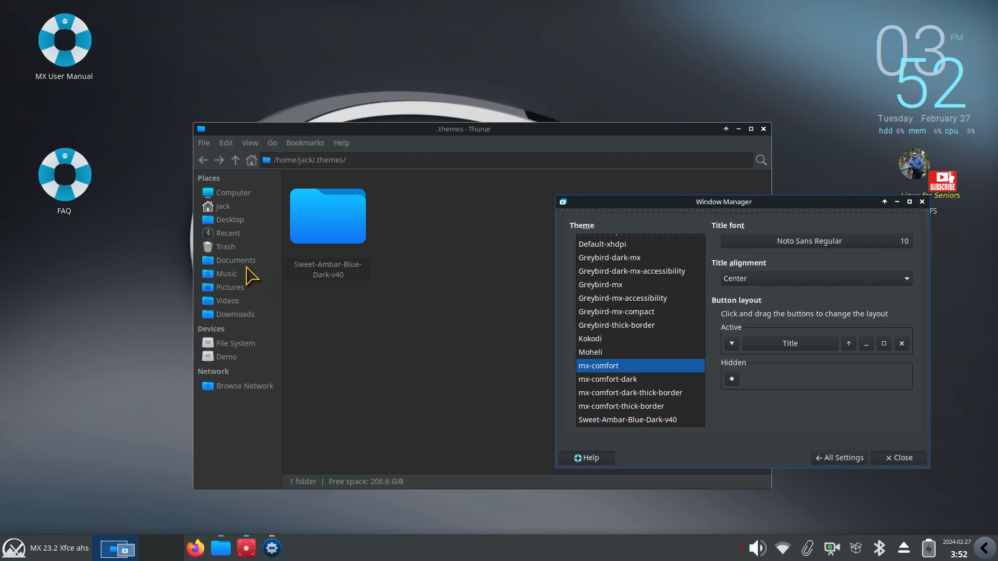
click(236, 288)
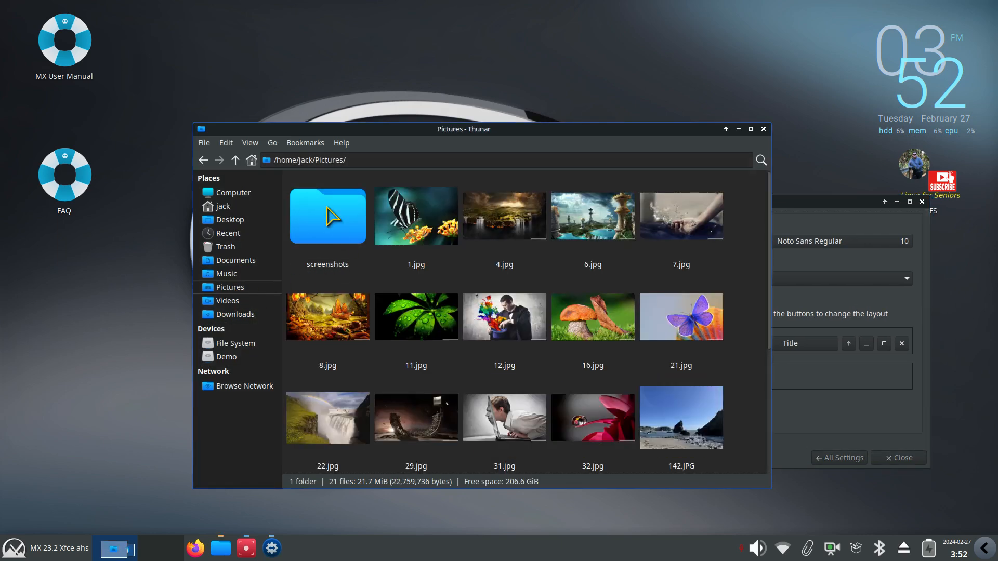
double_click(327, 213)
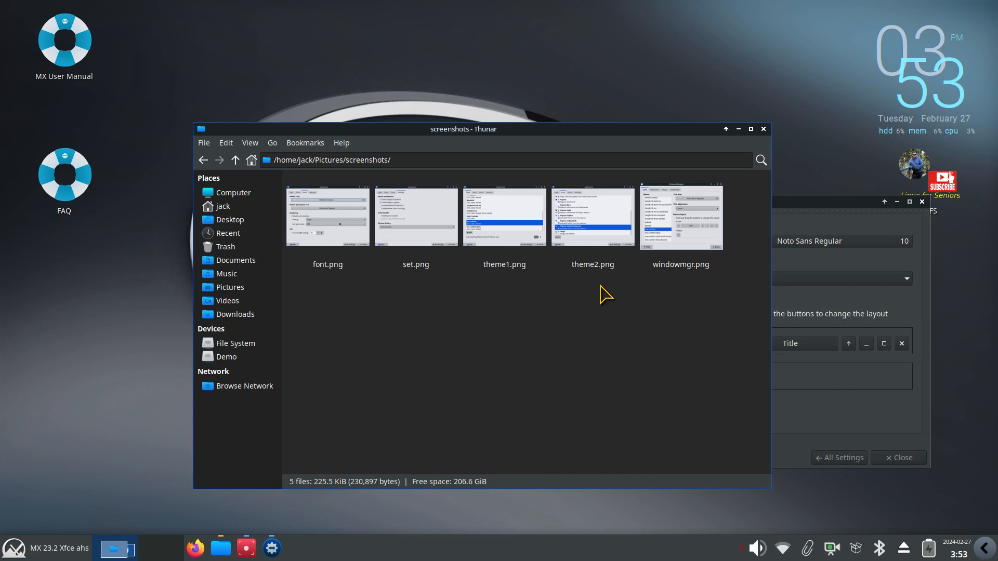
double_click(678, 217)
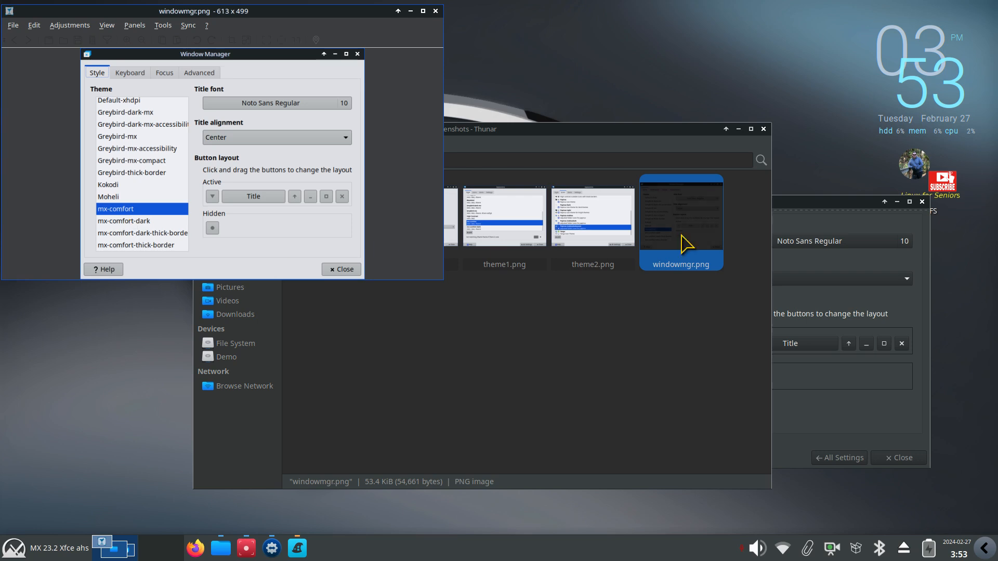
drag(811, 202, 701, 222)
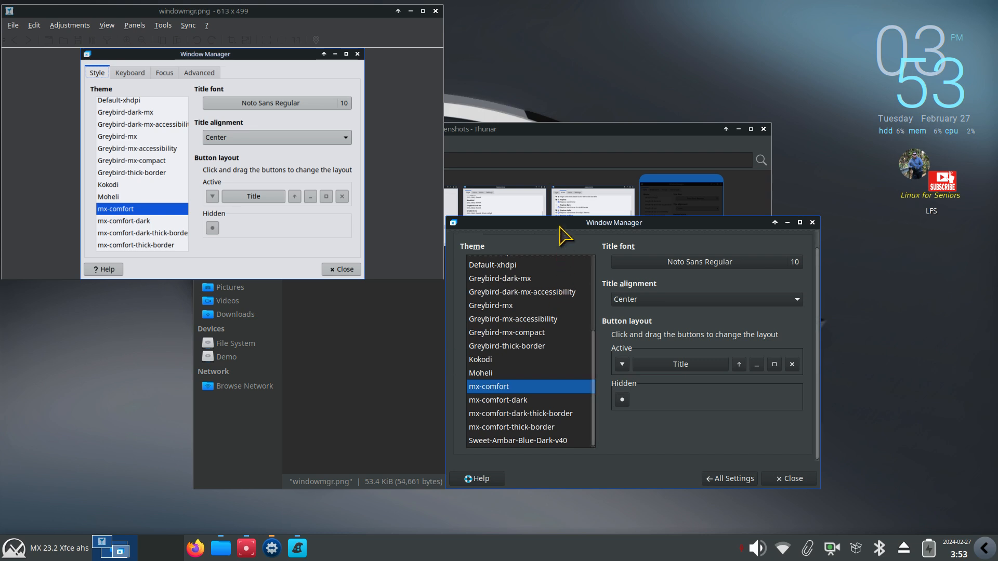
drag(560, 228, 434, 214)
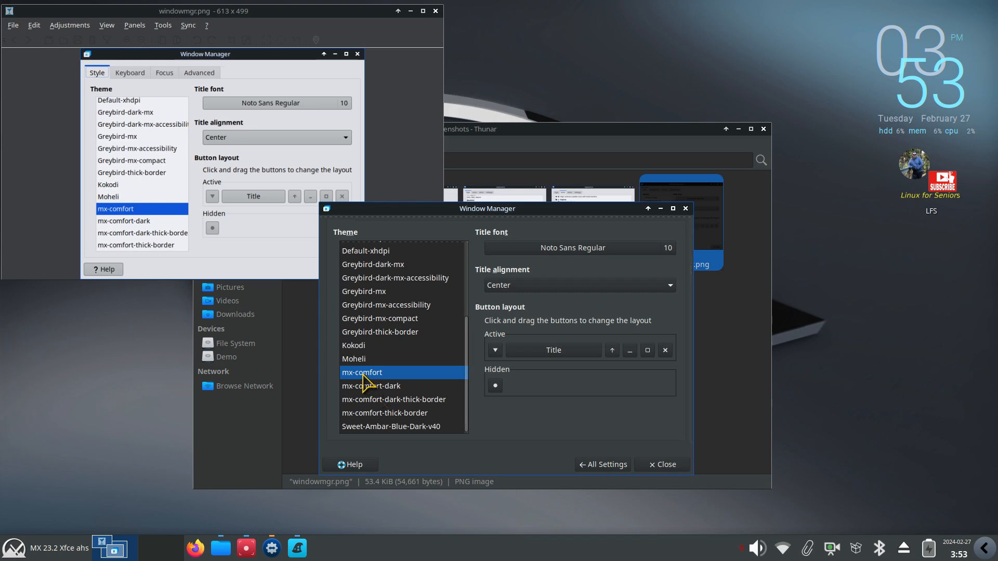
Step: Try the Moheli, mx-comfort, mx-comfort-dark, mx-comfort-dark-thick-border and mx-comfort-thick-border window themes, and reselect Sweet-Ambar-Blue-Dark-v40
click(360, 359)
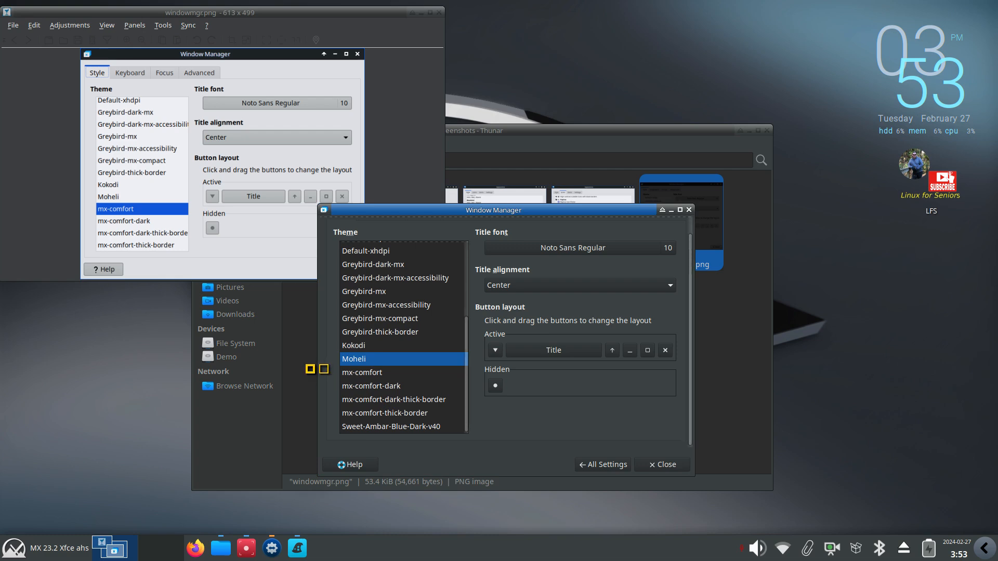
click(343, 373)
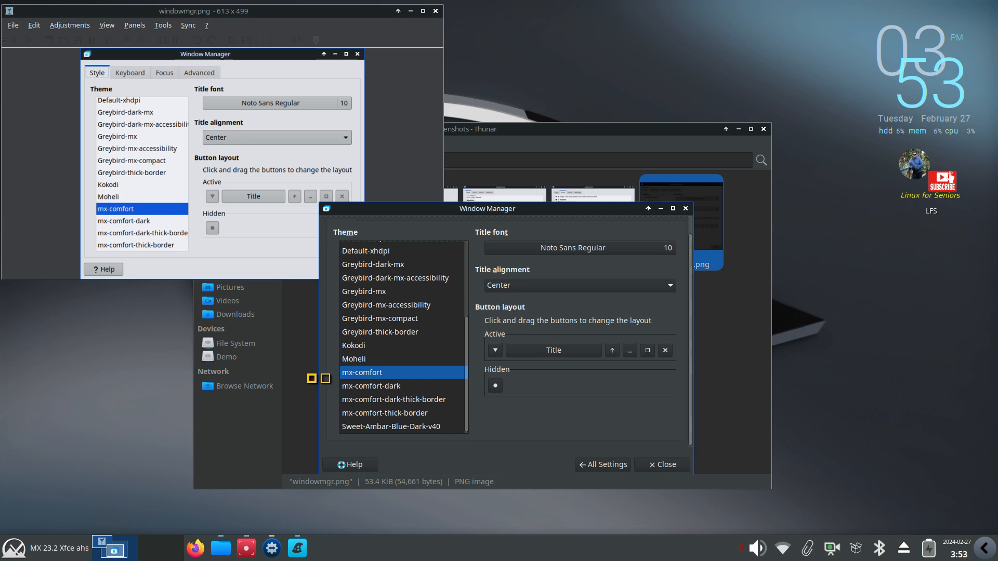
click(355, 386)
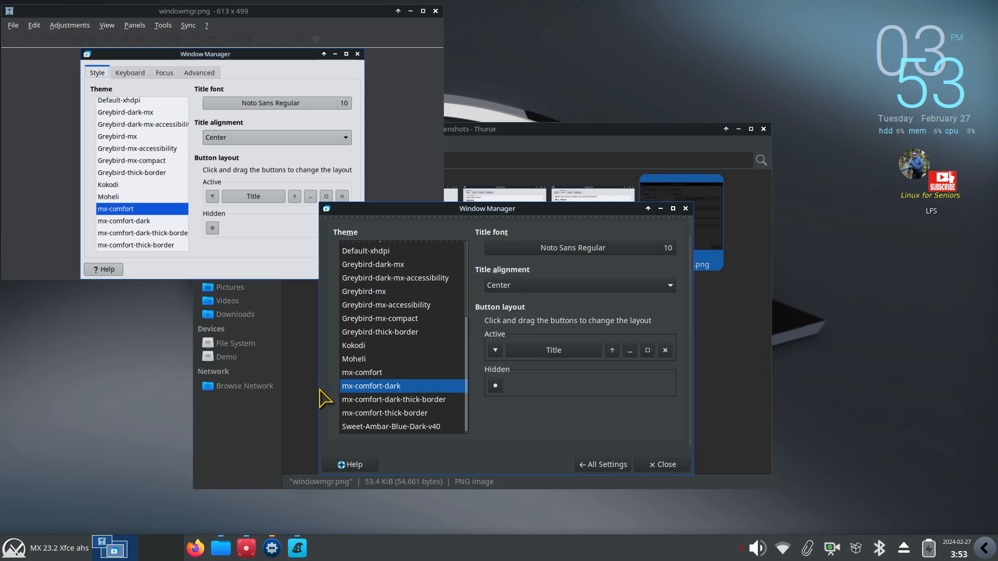
click(361, 401)
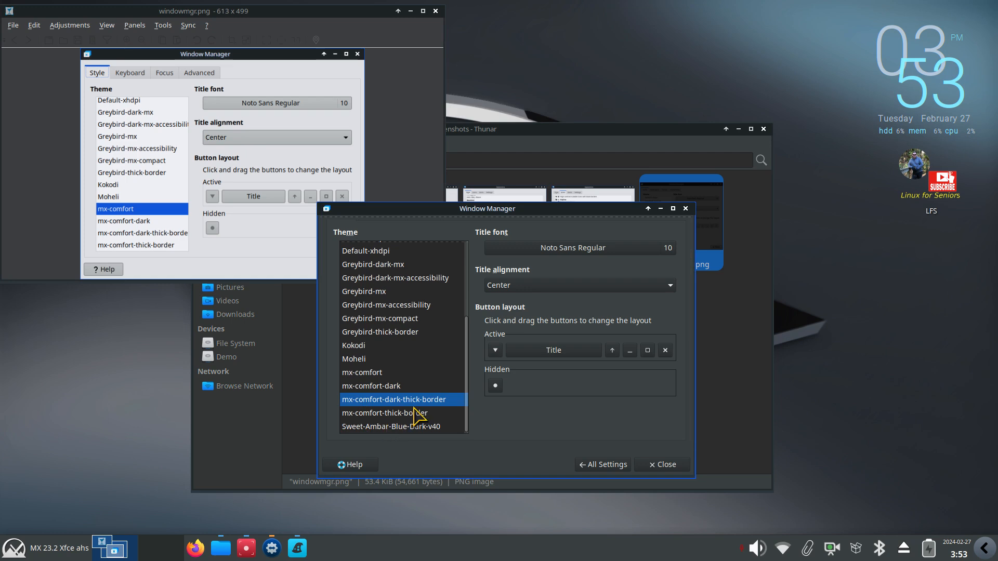
click(395, 416)
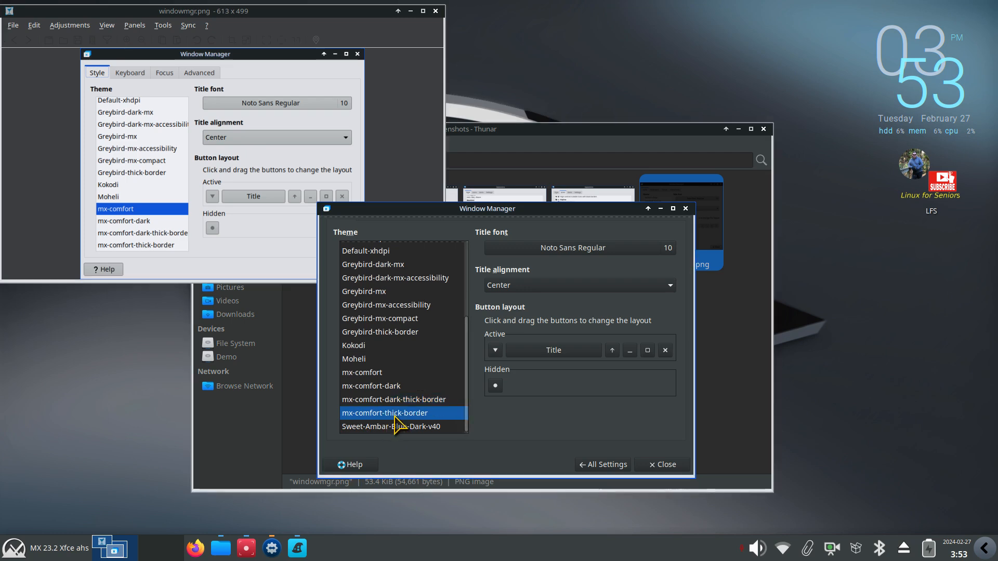
click(393, 427)
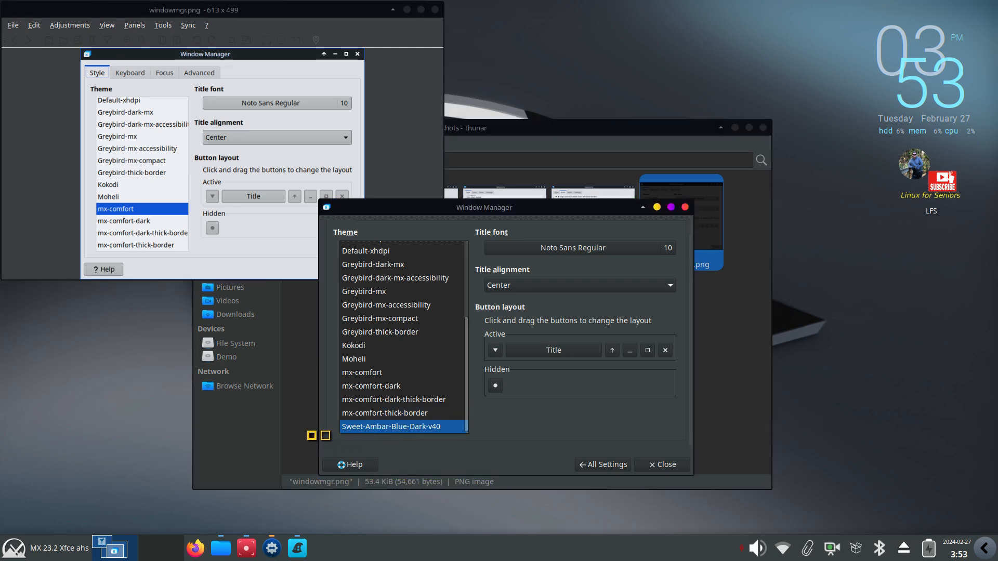
Step: Try the Kokodi and Moheli window themes and the Greybird variants from Greybird-thick-border up to Greybird-dark-mx, ending on Default-xhdpi
click(362, 345)
click(357, 361)
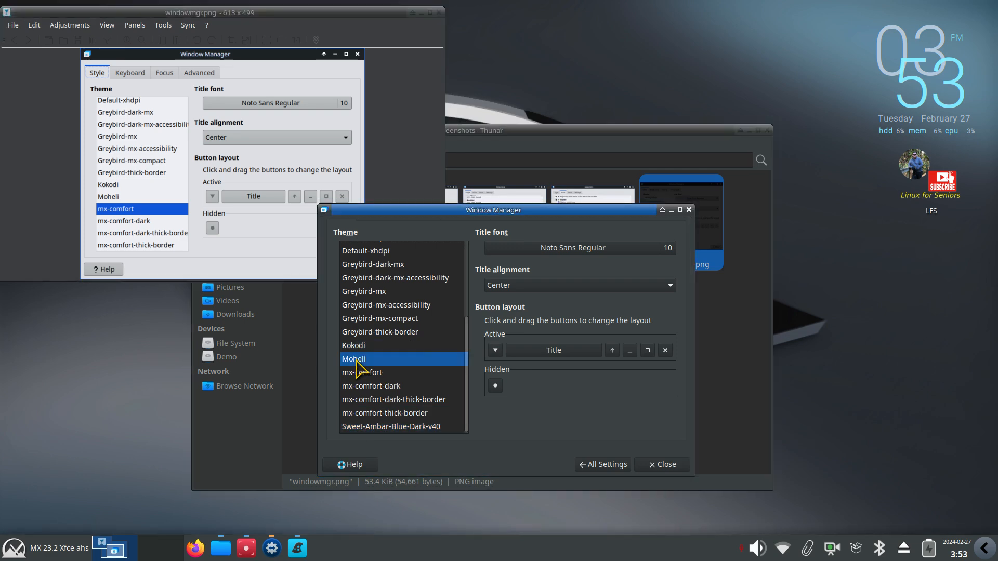
click(365, 334)
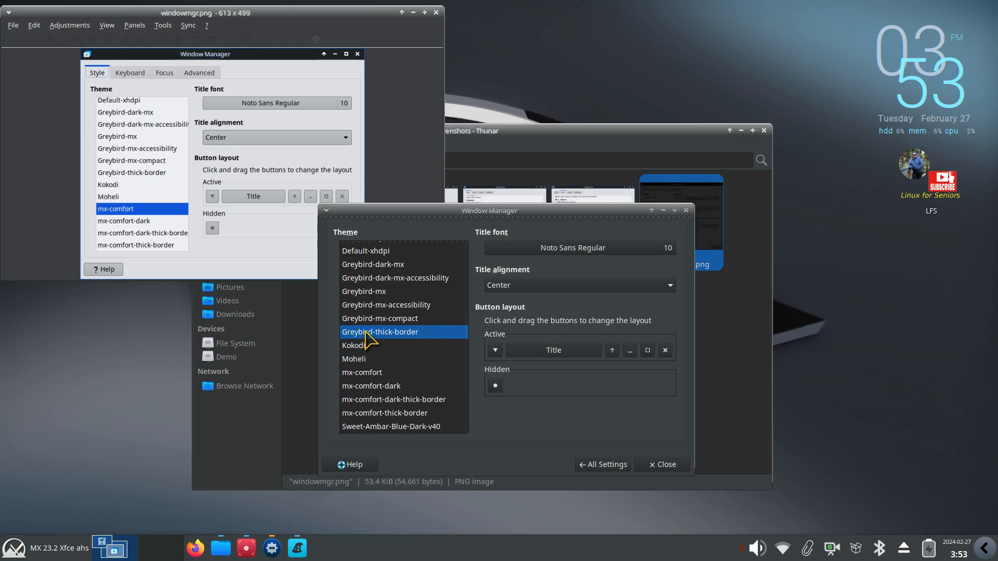
click(370, 322)
click(374, 307)
click(375, 292)
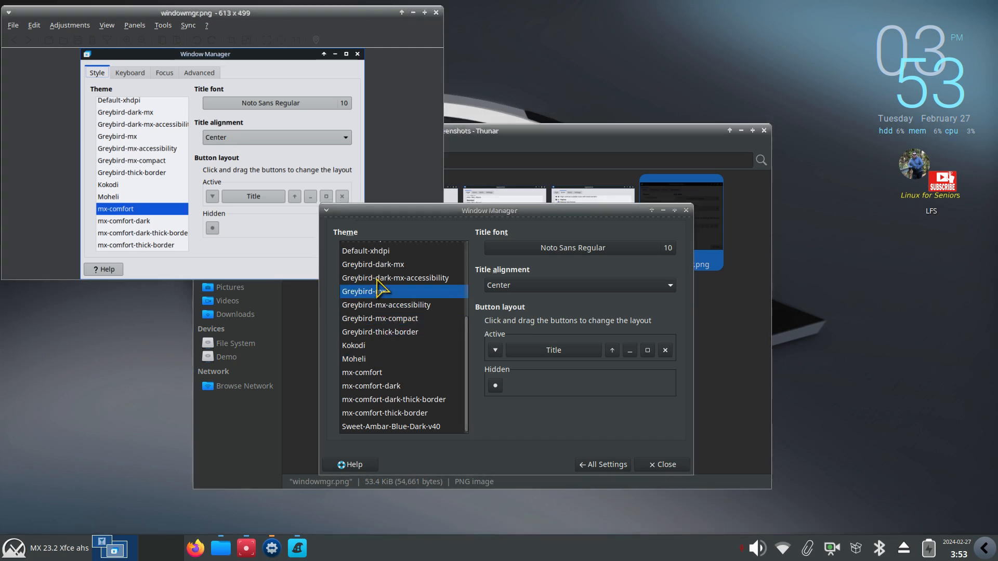
click(380, 278)
click(382, 264)
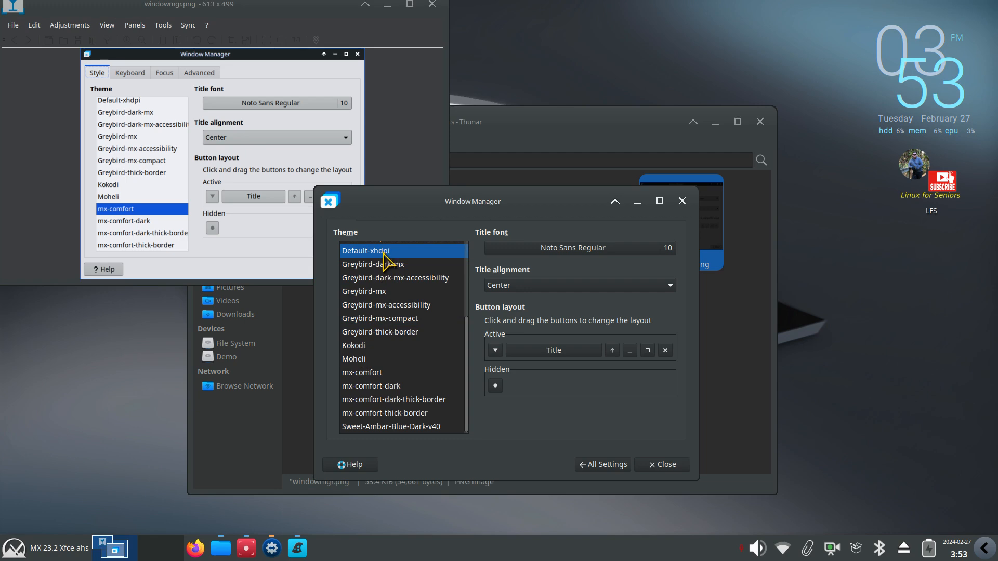
Step: Try the Default, Arc, Arc-Dark and Arc-Darker window themes, and select Arc-dark-thick-border
scroll(383, 254, up, 5)
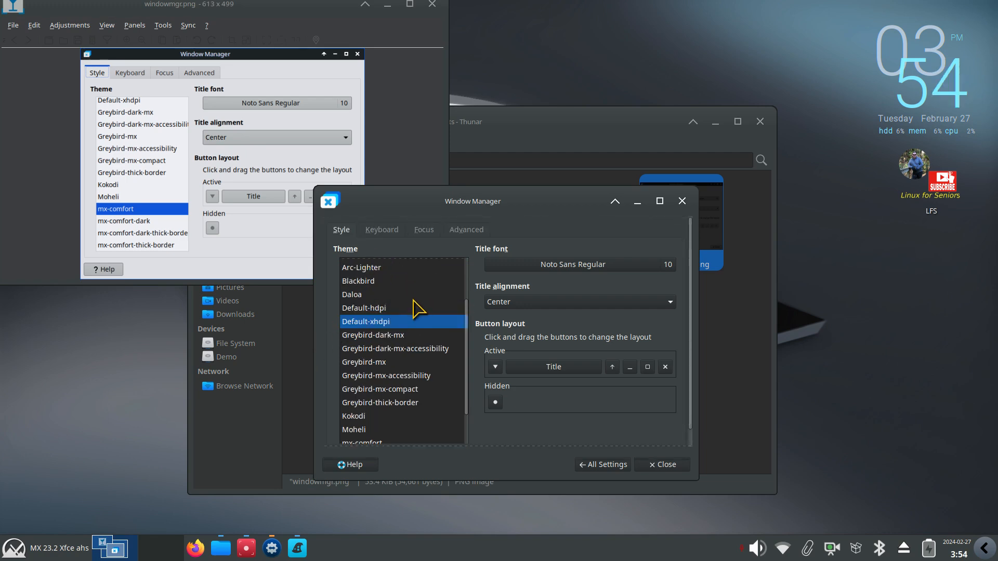
scroll(413, 302, up, 3)
click(367, 263)
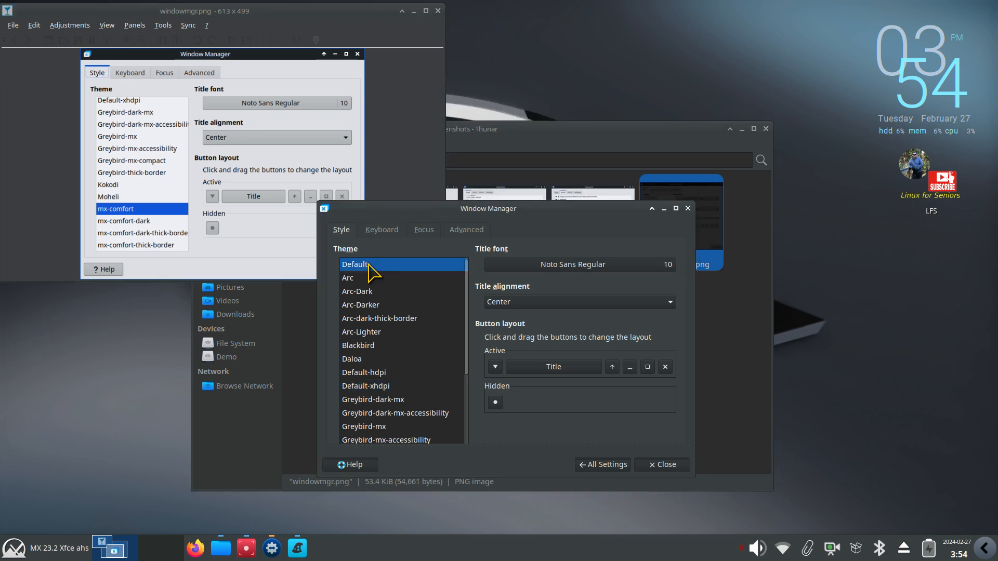
click(365, 279)
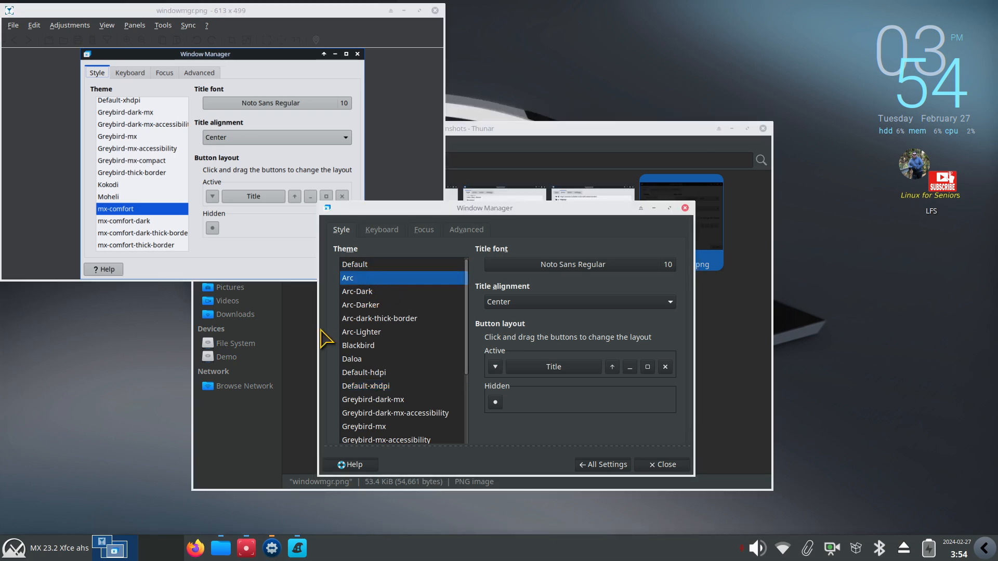
click(375, 295)
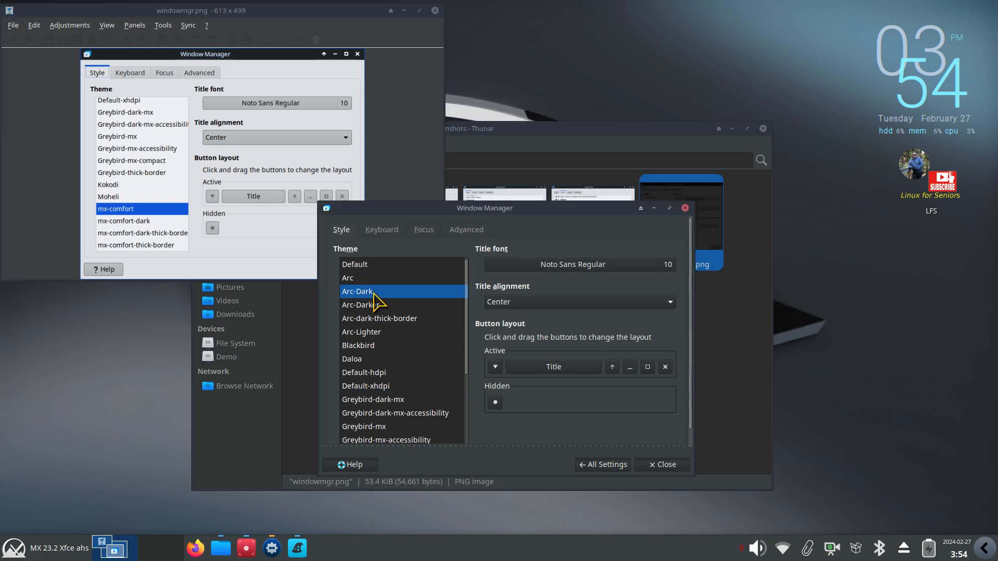
click(378, 307)
click(384, 319)
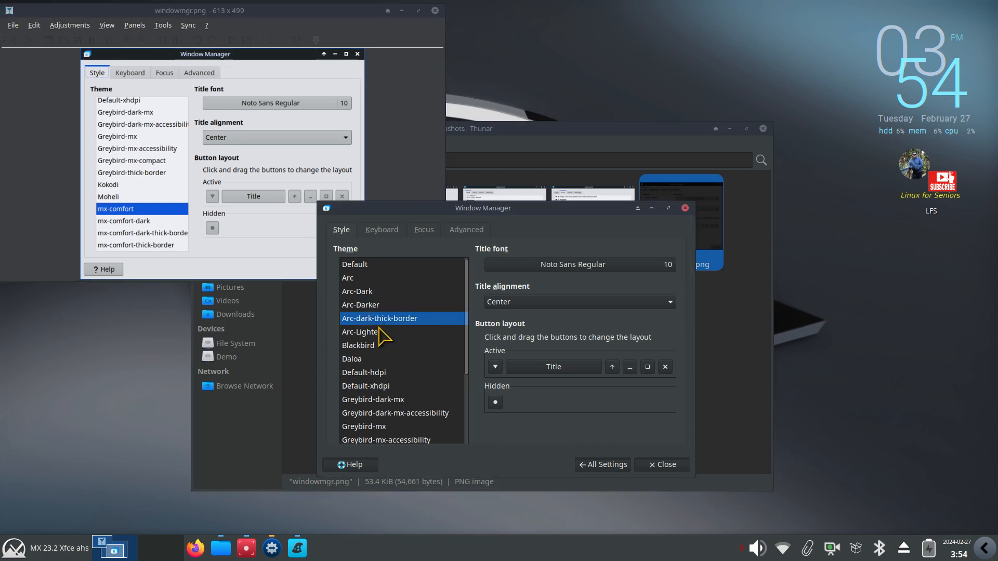
Step: Try the Arc-Lighter and mx-comfort-thick-border window themes, and reselect Sweet-Ambar-Blue-Dark-v40 as the window theme
click(379, 334)
scroll(379, 364, down, 5)
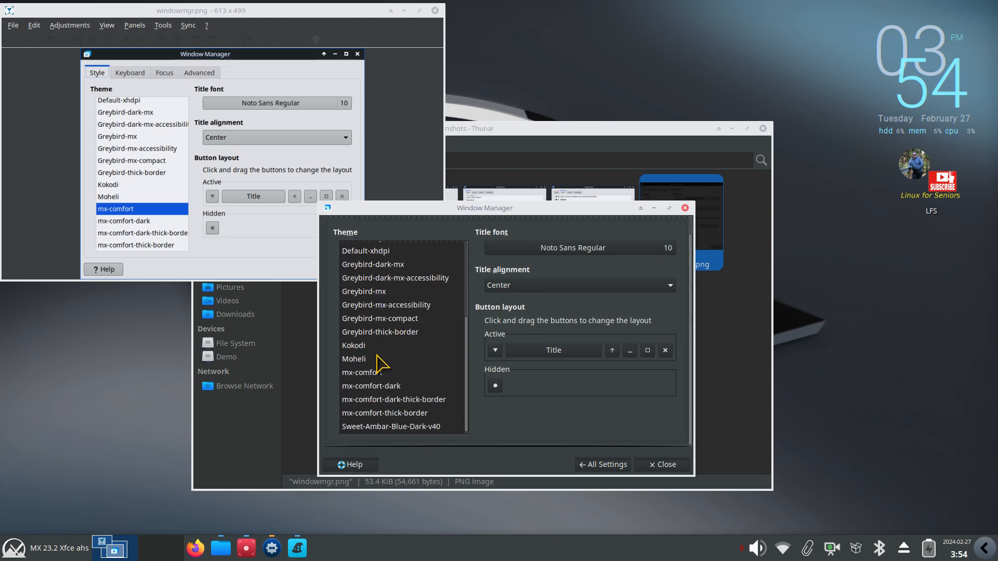
click(396, 427)
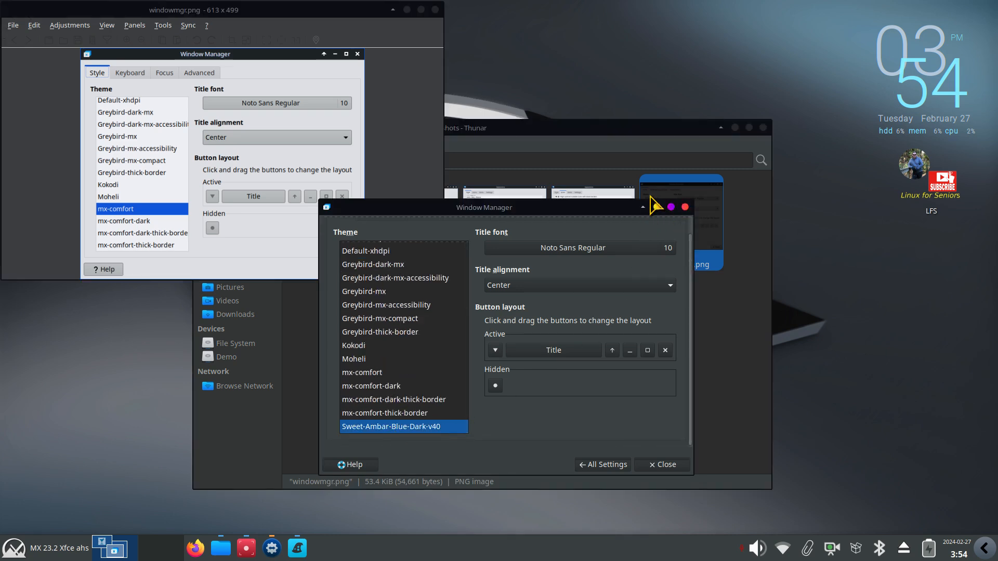
click(411, 414)
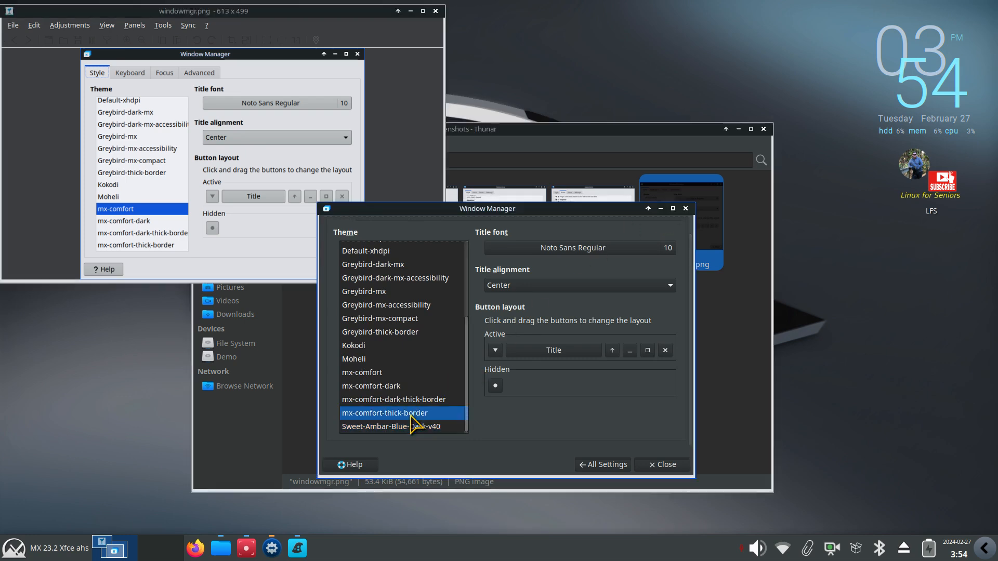
click(406, 427)
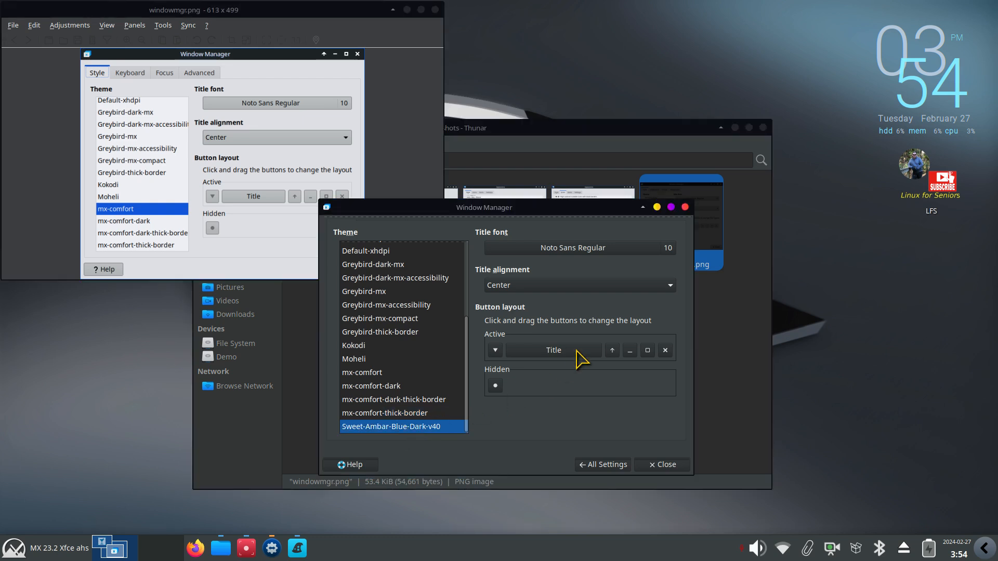
Step: Close the Window Manager settings, the windowmgr.png image and the screenshots folder window
click(685, 207)
drag(341, 13, 631, 164)
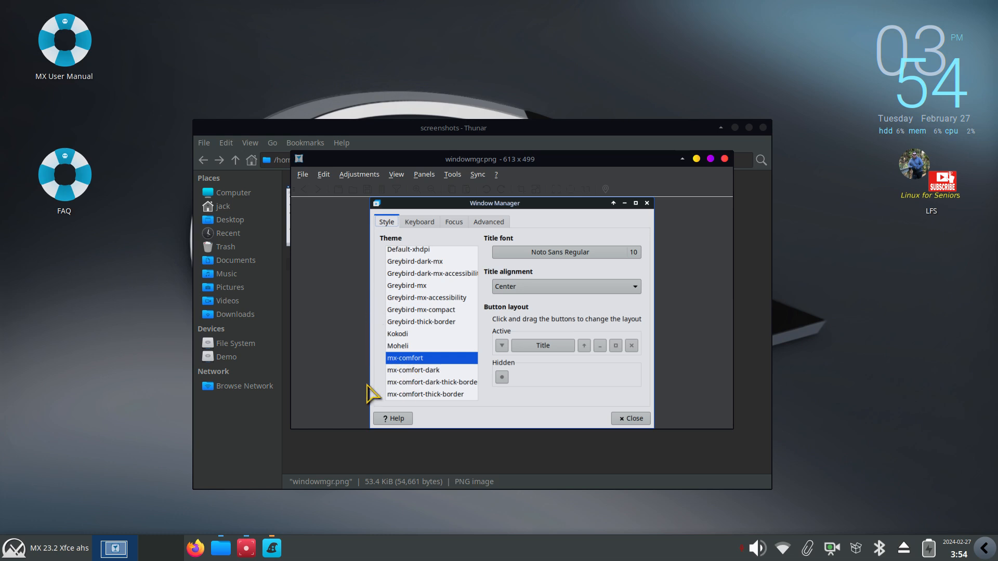
click(724, 158)
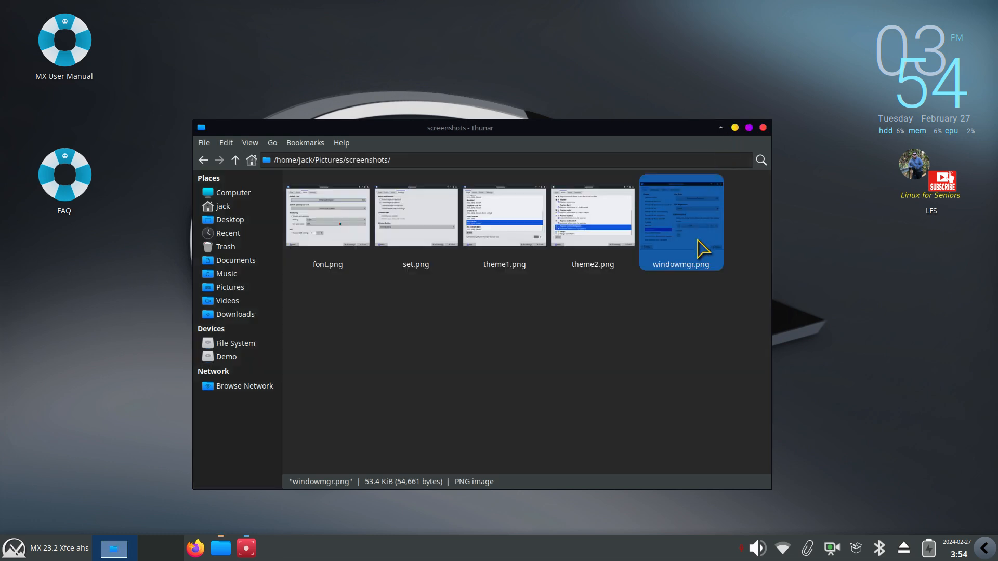
click(698, 303)
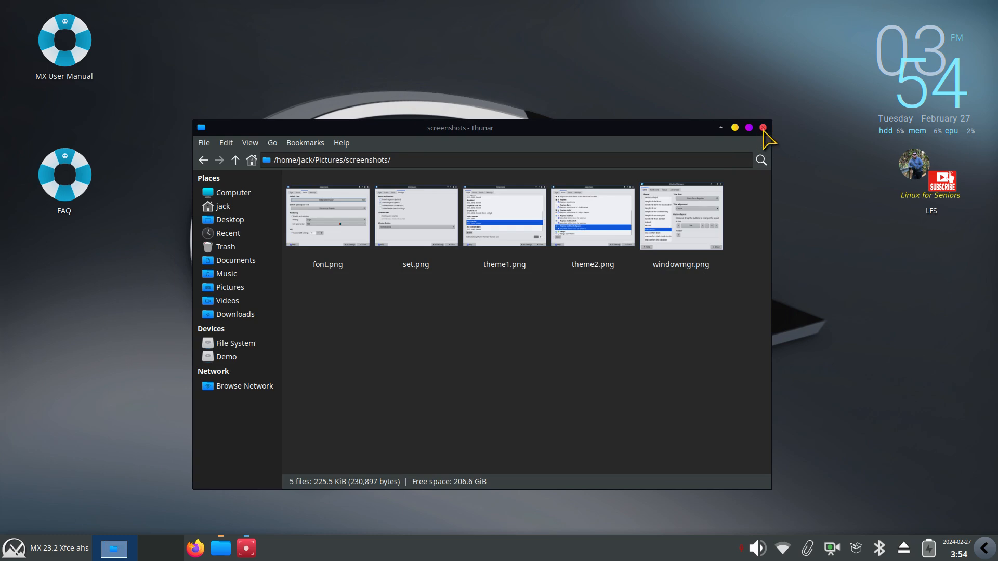
click(763, 128)
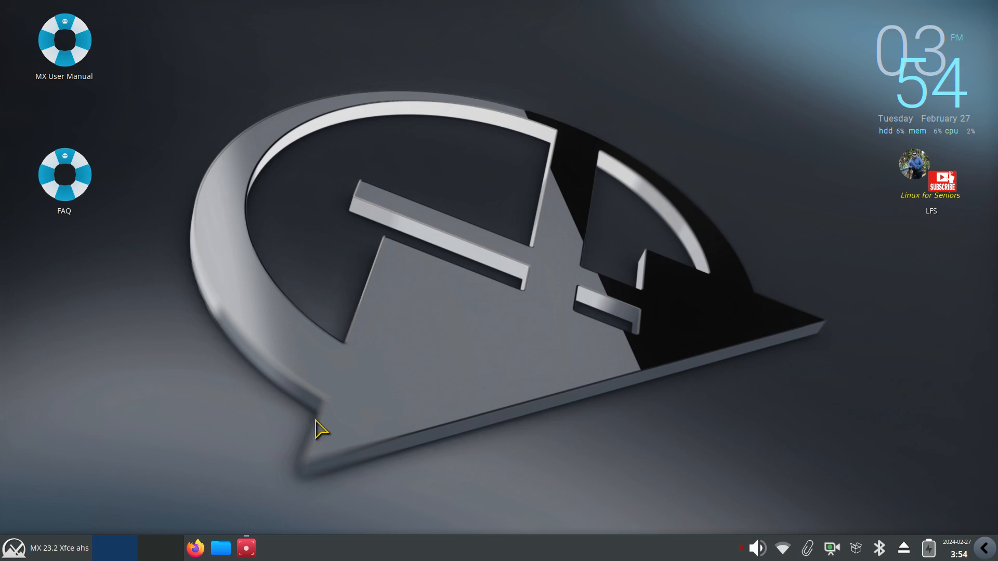
Step: Open the Appearance settings from the settings manager and show the installed icon themes
click(50, 549)
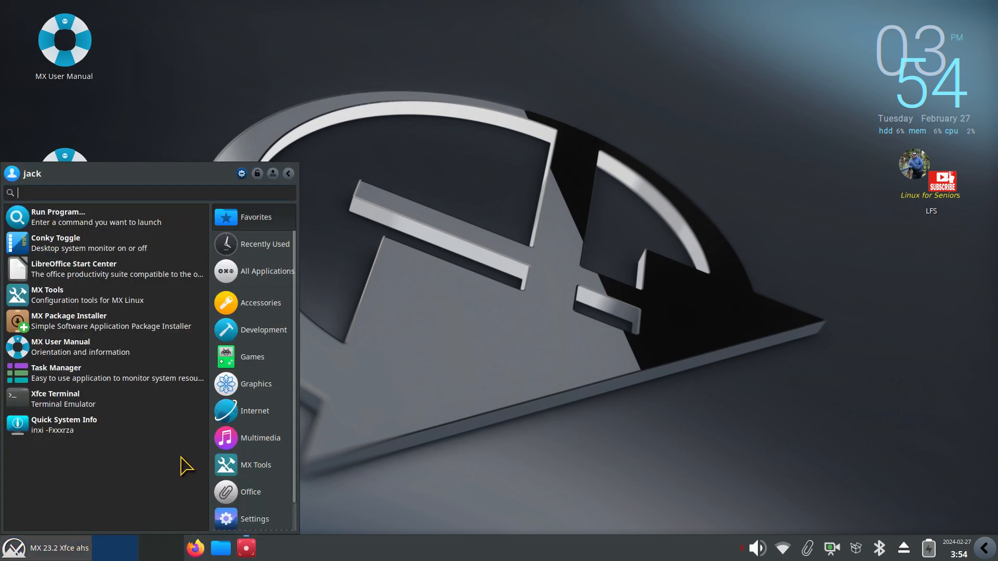
click(242, 173)
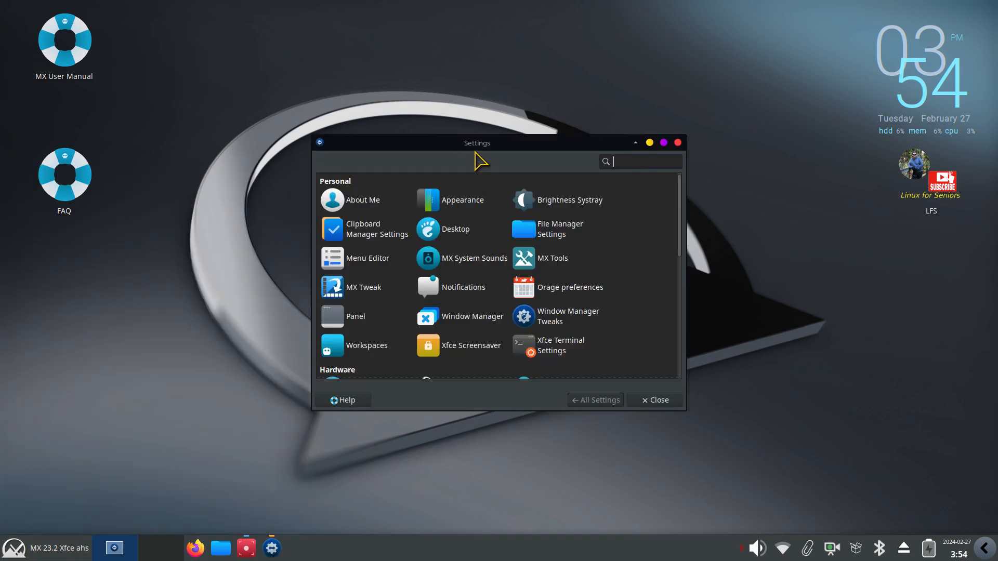
drag(481, 148, 495, 93)
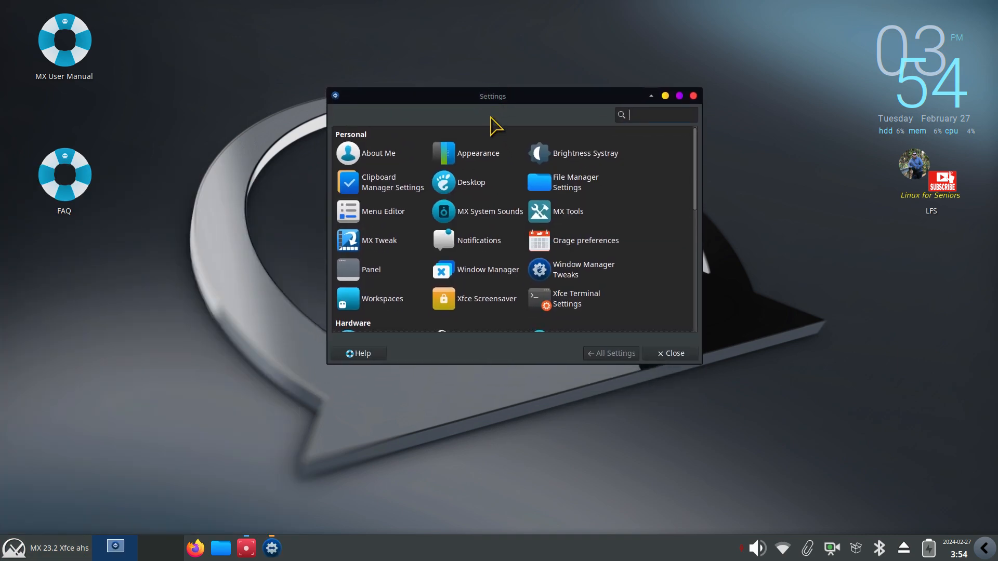
click(481, 154)
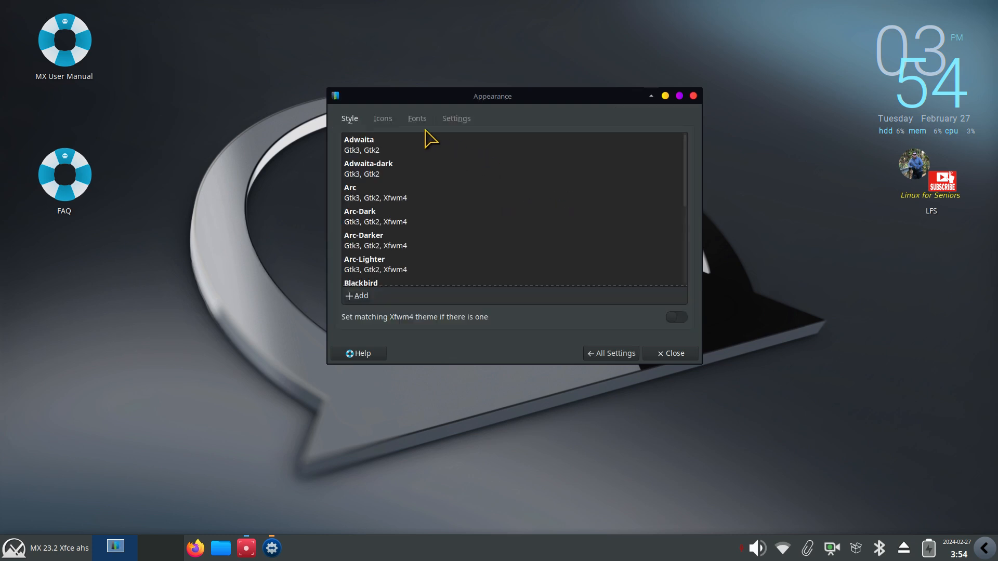
click(383, 119)
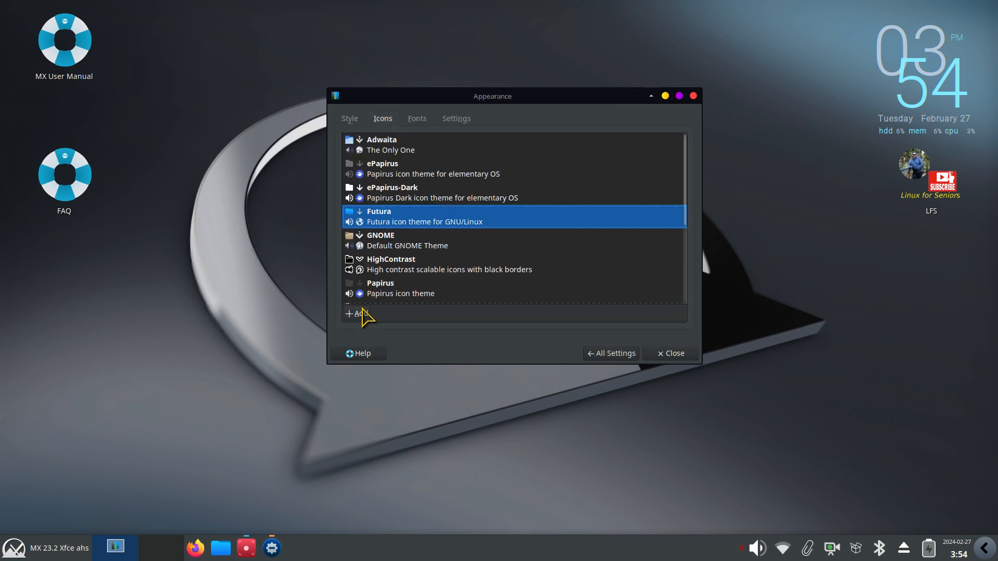
Step: Install candy-icons.tar.xz from the Documents/Themes folder through the Appearance style settings
click(350, 119)
click(358, 313)
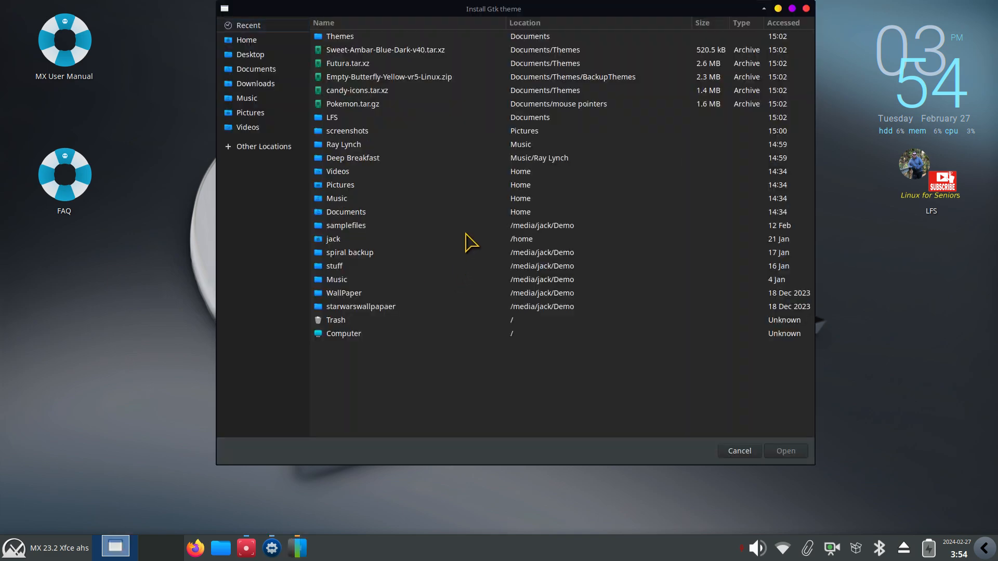
click(263, 70)
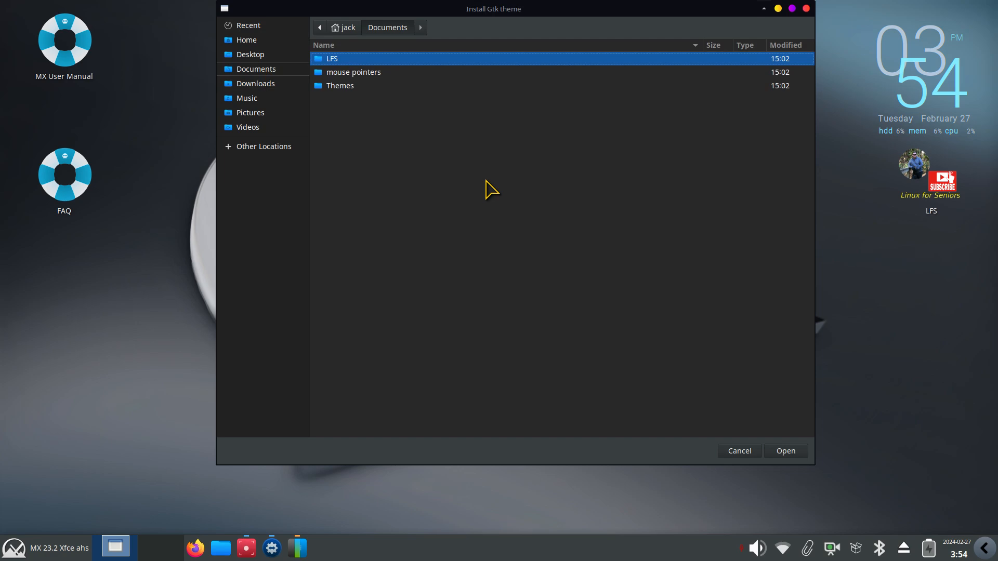
double_click(345, 86)
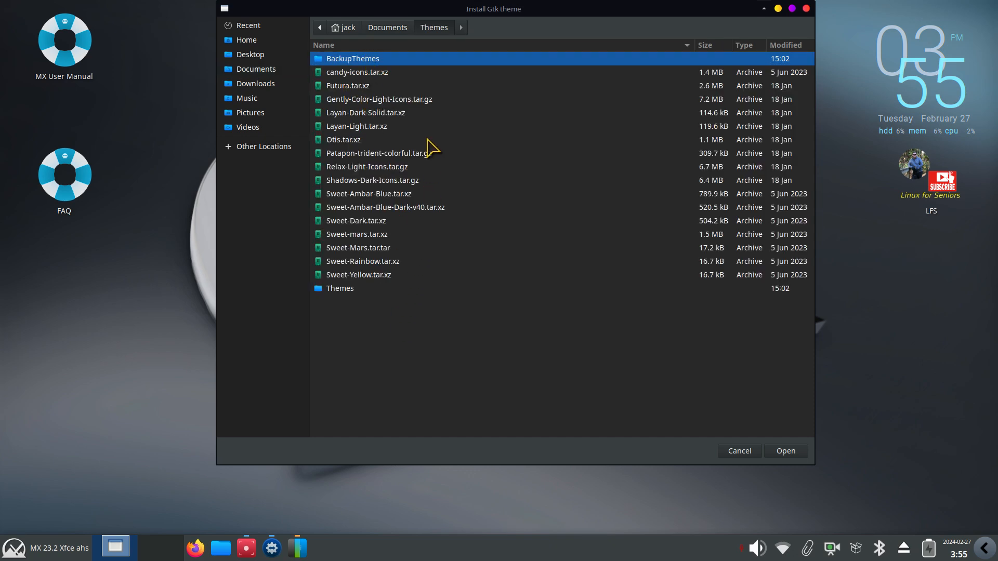
click(364, 72)
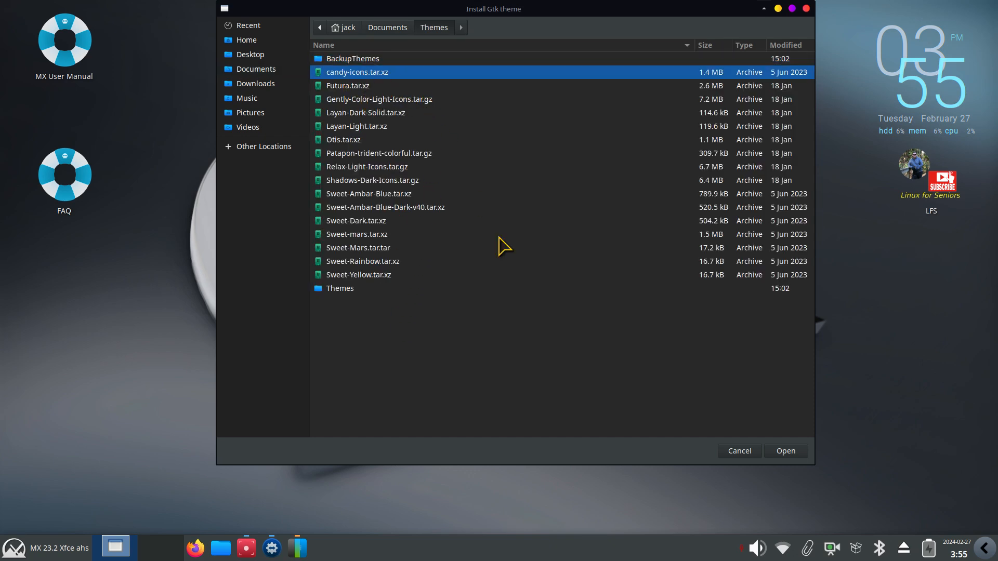
click(786, 452)
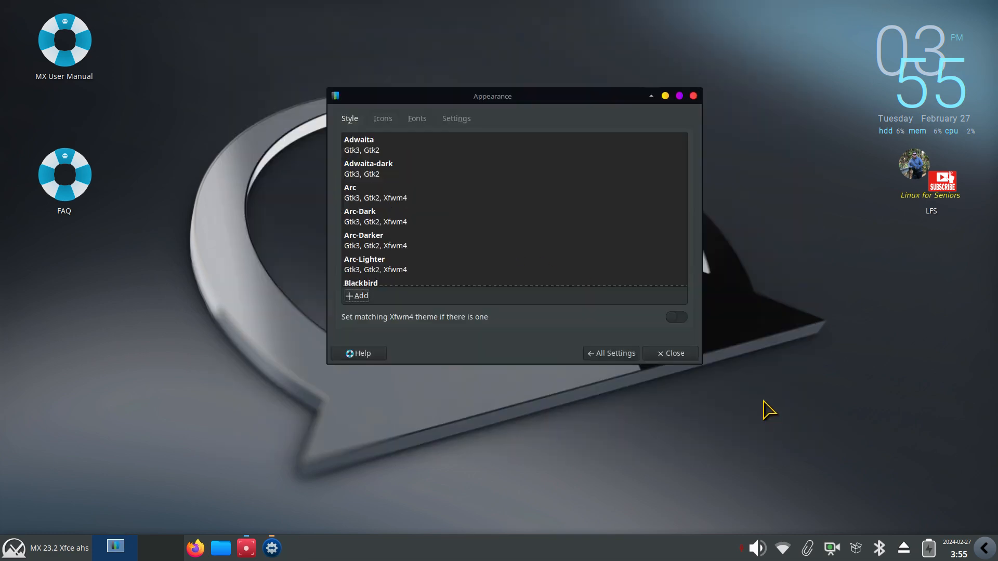
Step: Install Sweet-Rainbow.tar.xz from the Documents/Themes folder through the Appearance style settings
click(356, 296)
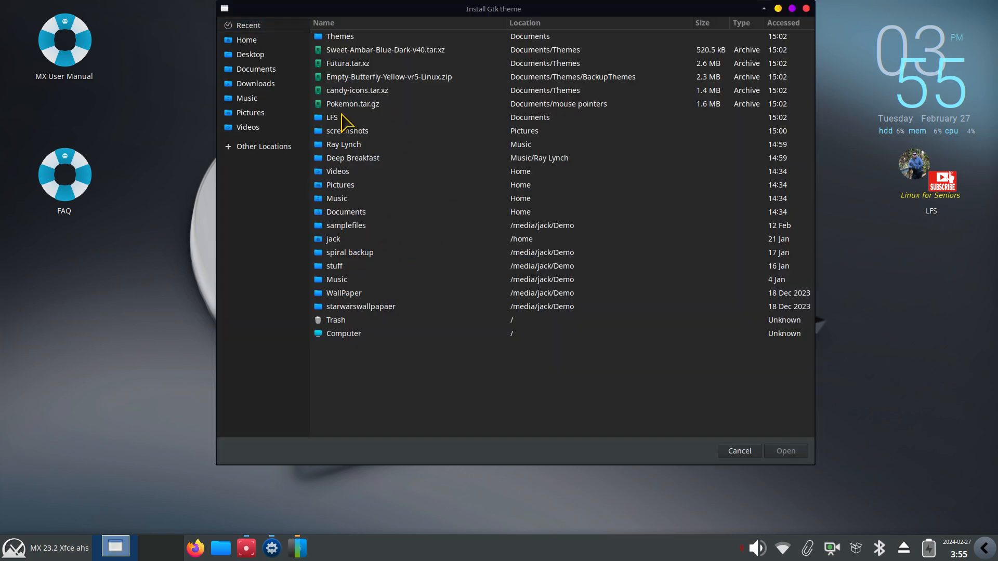
click(257, 70)
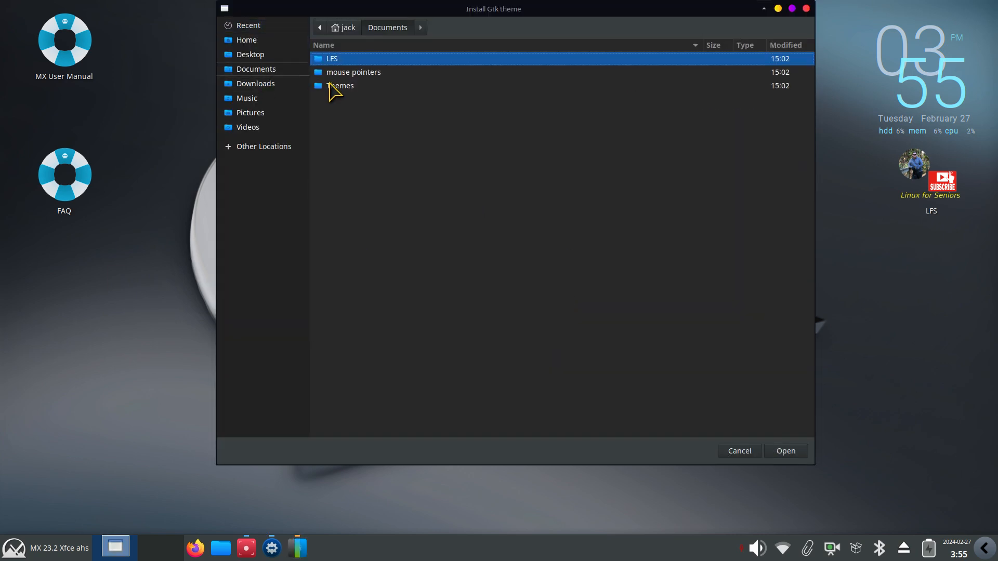
double_click(336, 86)
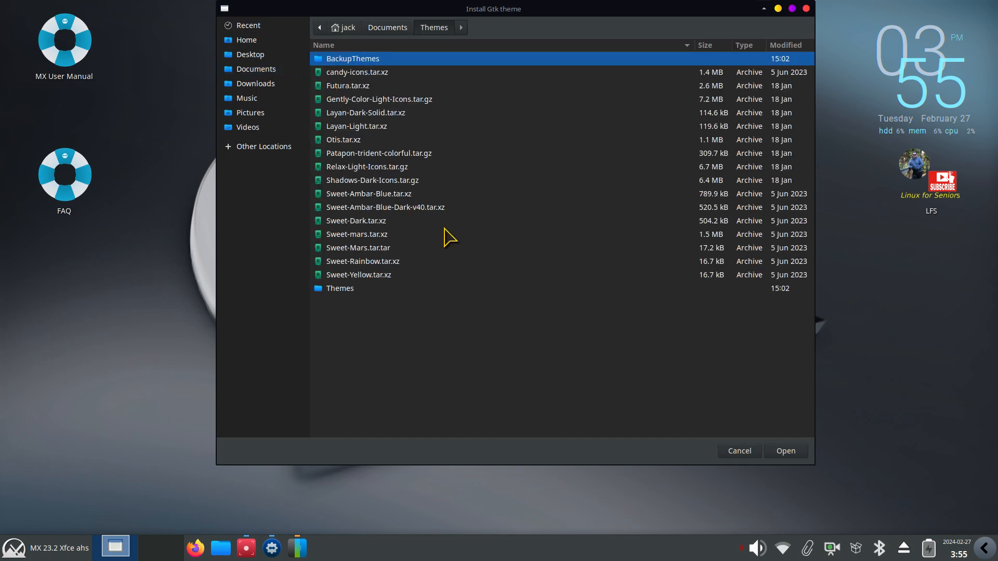
click(352, 260)
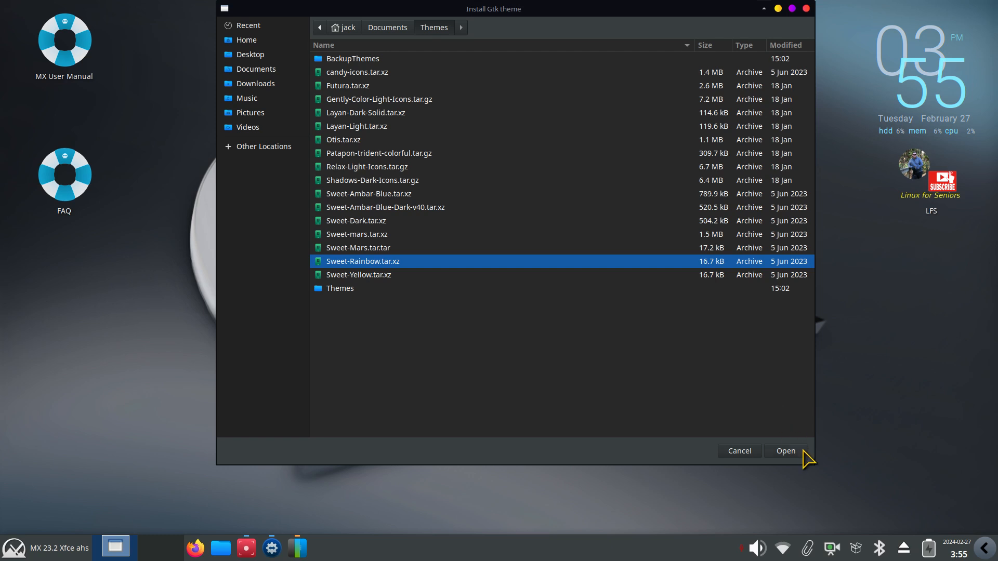
click(788, 455)
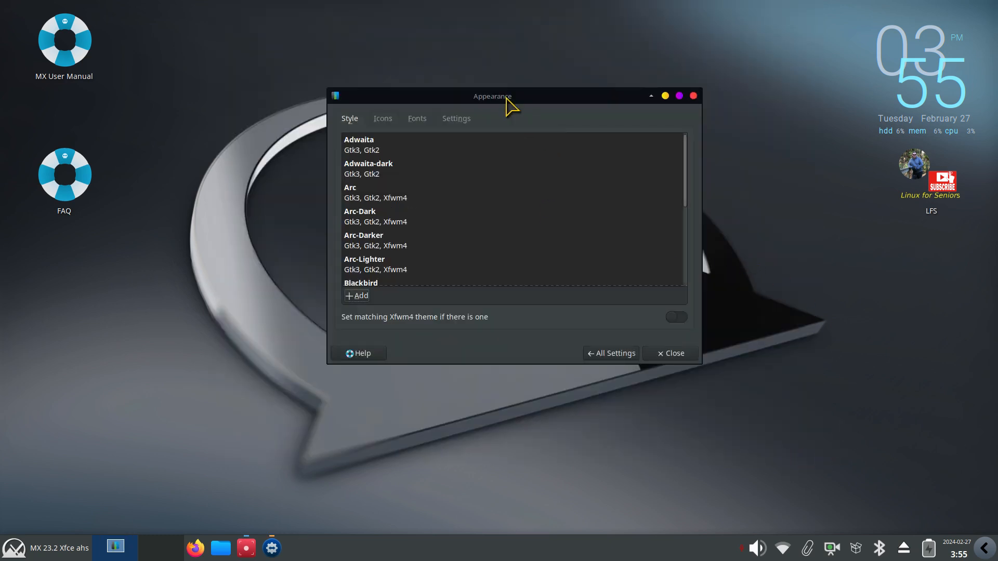
Step: Place the Appearance window beside an open home folder window and hide the folder's hidden files
drag(507, 98, 772, 139)
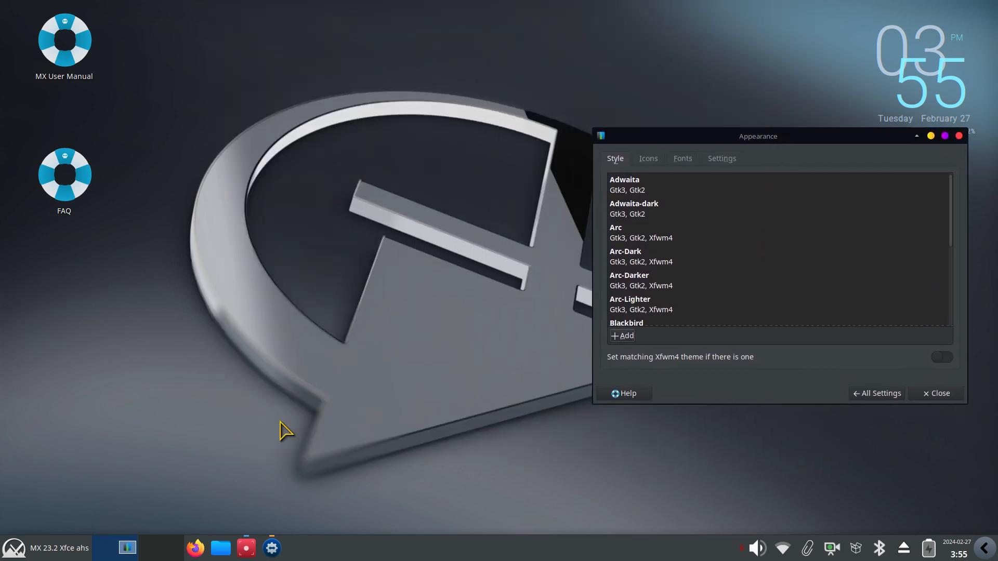
click(221, 548)
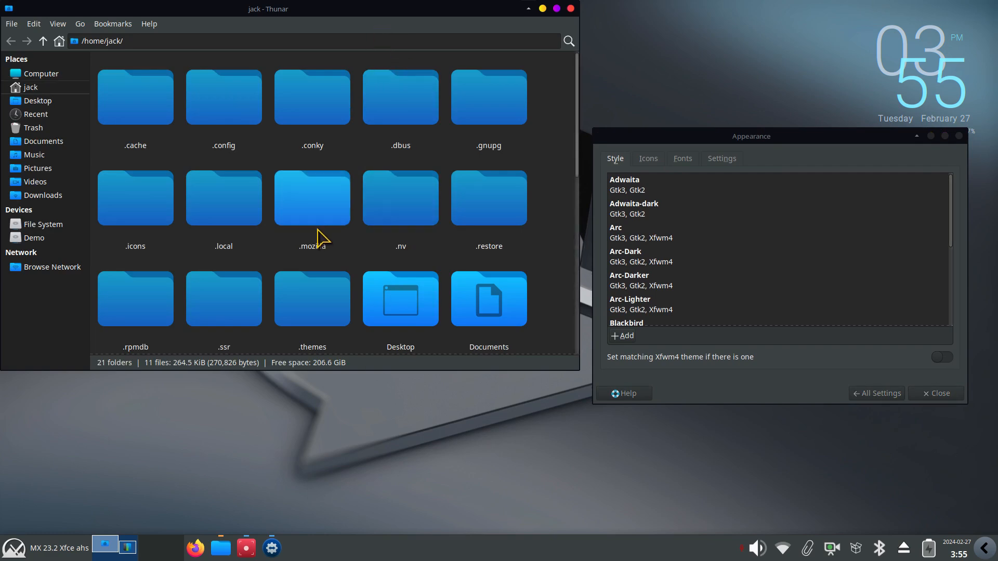
key(ctrl+h)
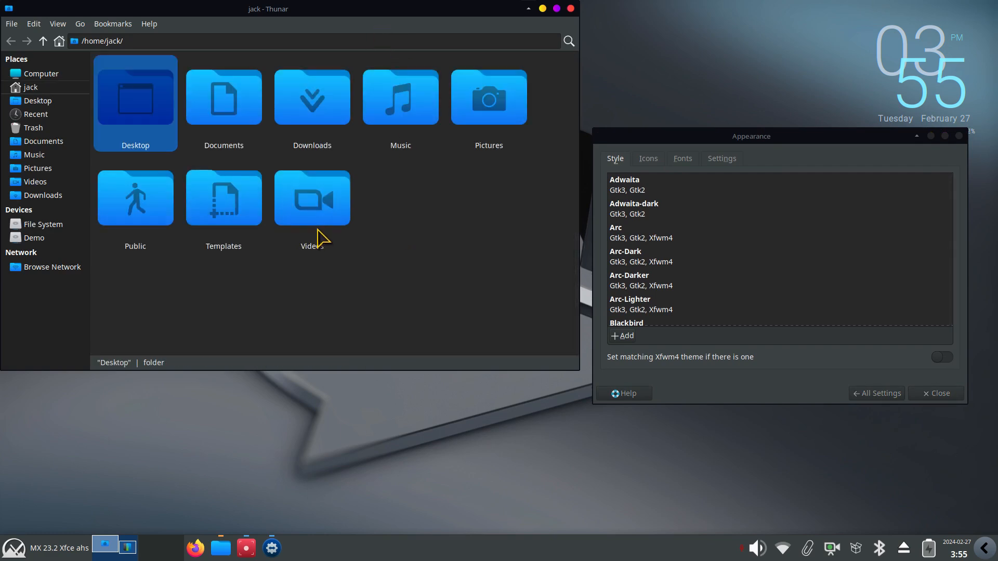
Step: Try the candy-icons and Sweet-Rainbow icon themes, comparing the folder icons in the home folder
click(650, 159)
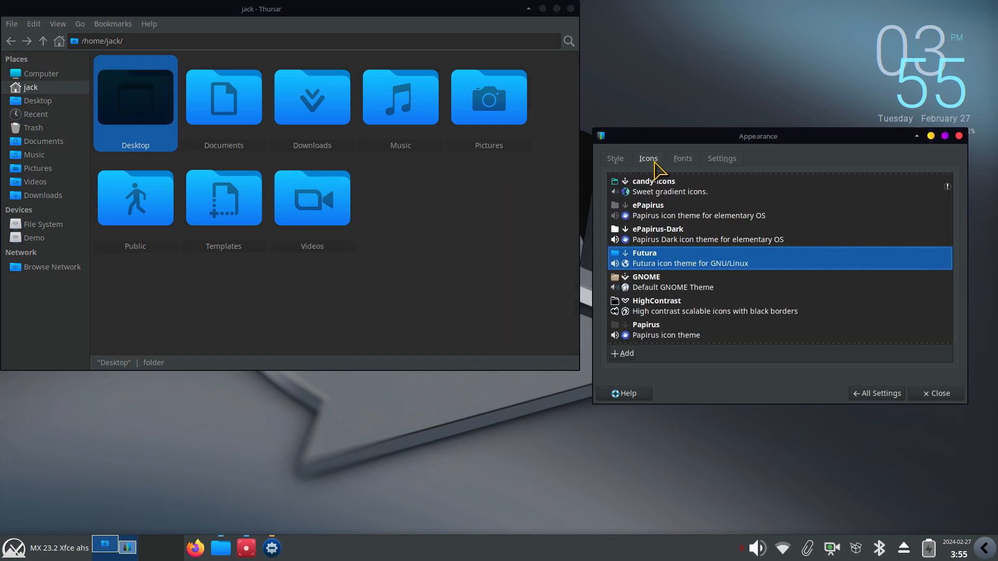
click(671, 193)
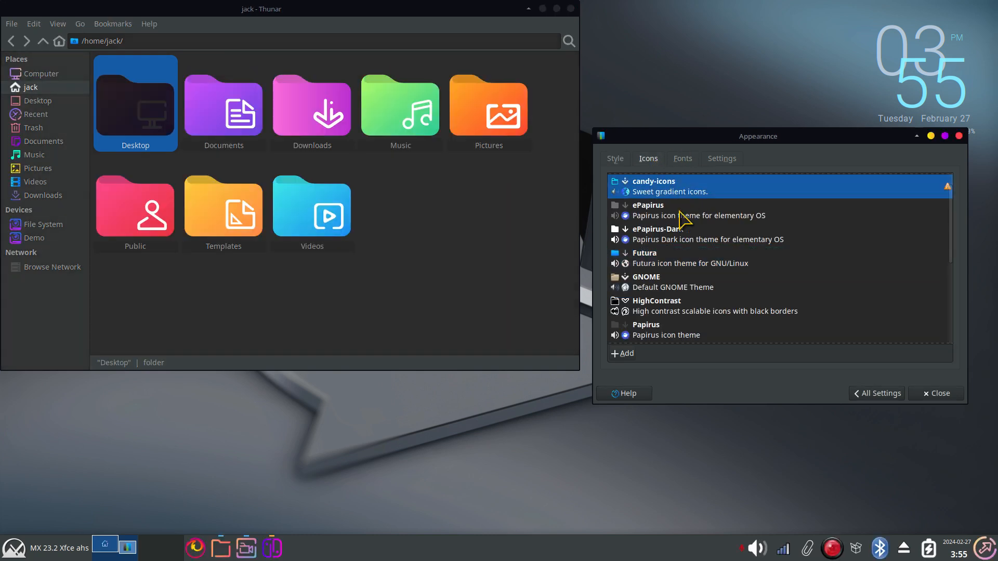
scroll(699, 255, down, 5)
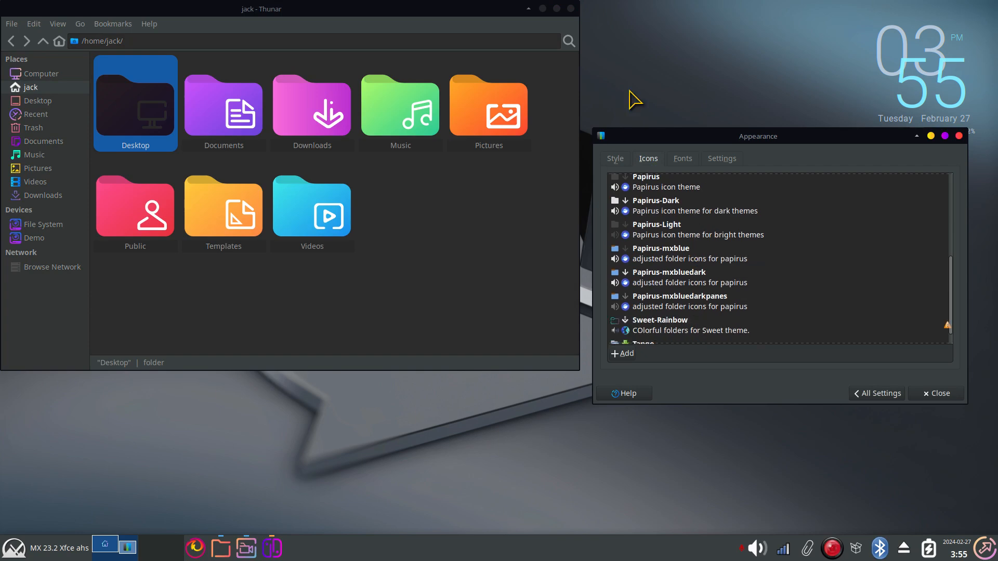
scroll(686, 286, down, 1)
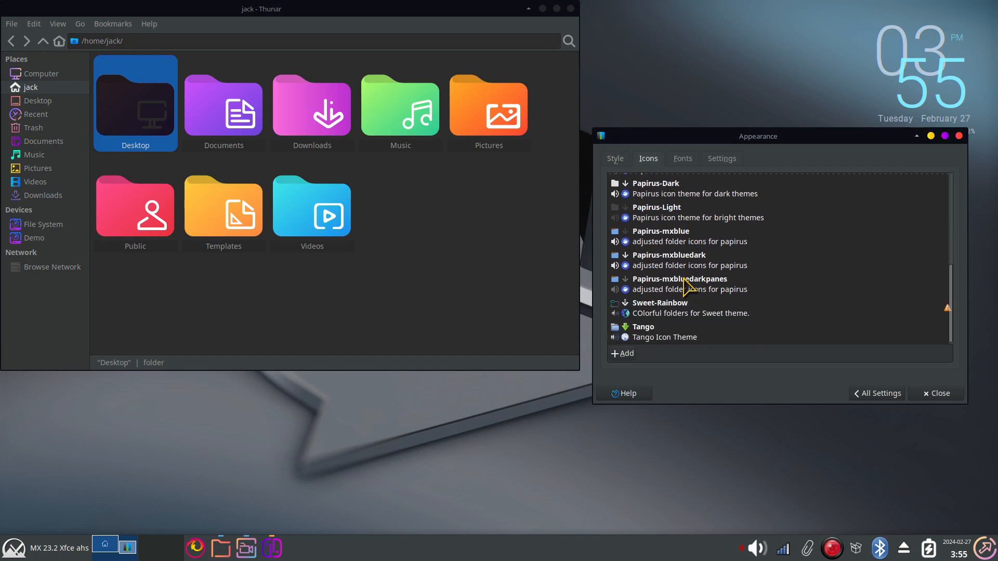
click(669, 314)
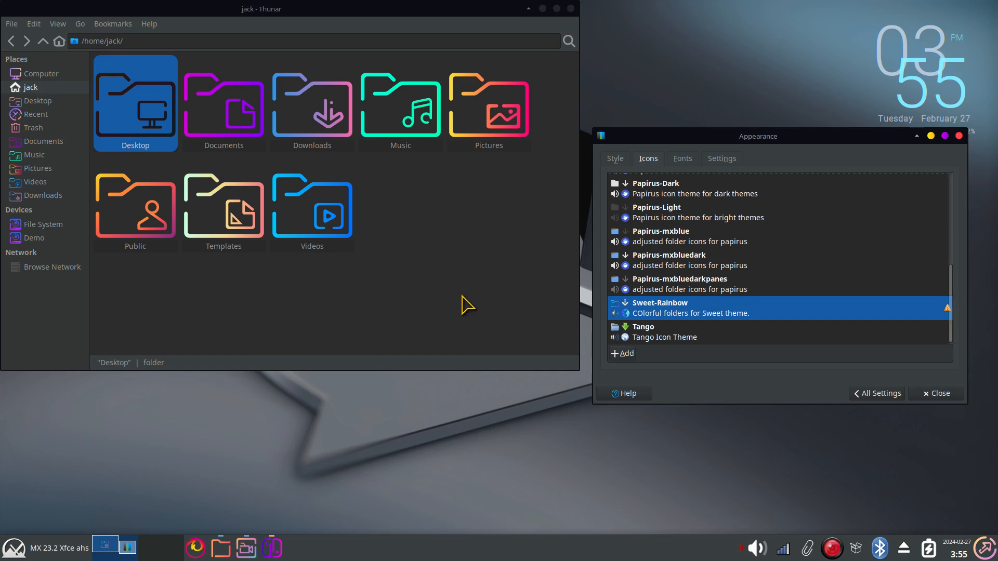
Step: Switch the icon theme to Papirus-Light
scroll(461, 295, down, 3)
scroll(461, 295, up, 4)
scroll(462, 298, down, 1)
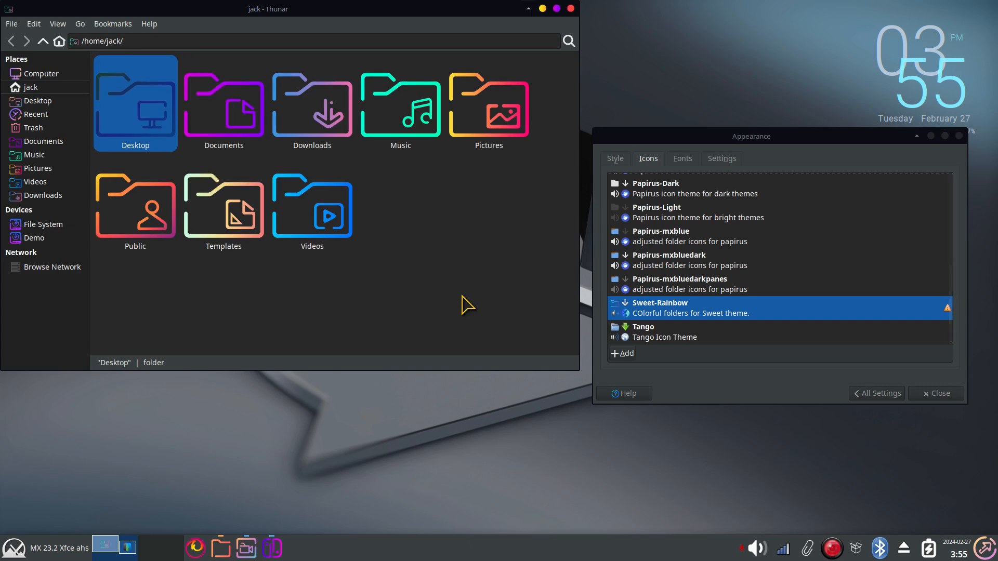
scroll(462, 297, up, 1)
click(685, 221)
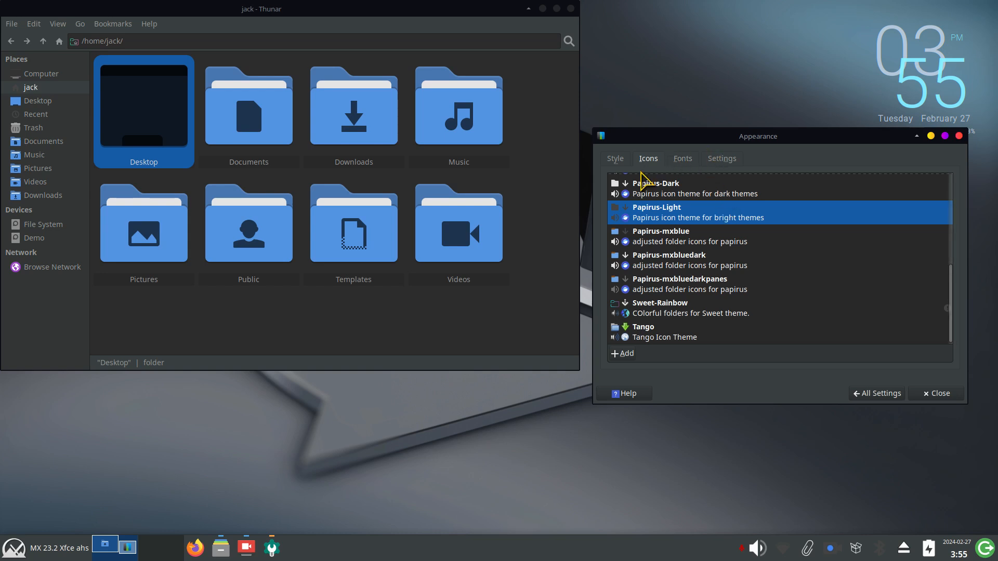
Step: Review the Window Manager's style theme settings, then return to the overview of all settings
drag(625, 137, 447, 203)
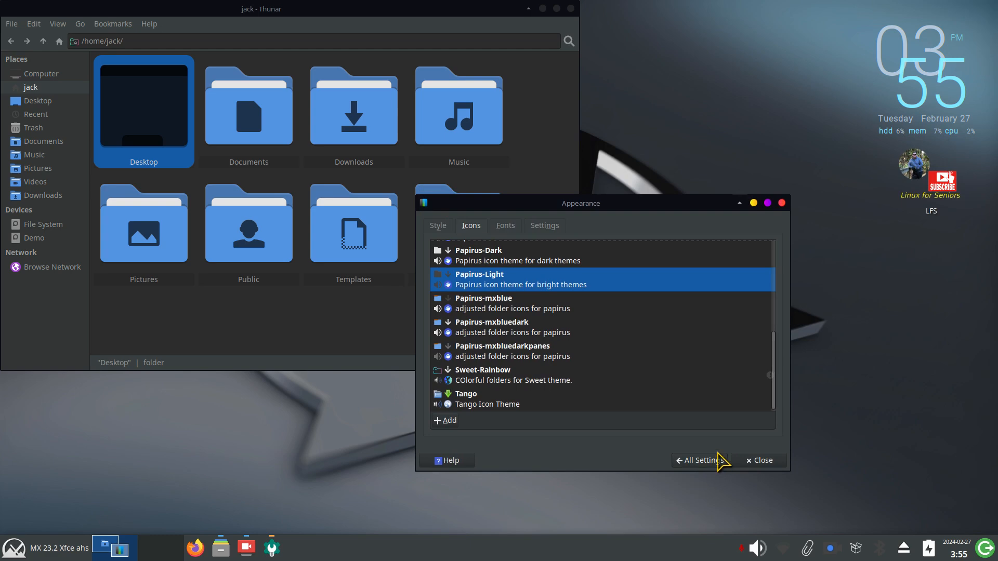
click(709, 461)
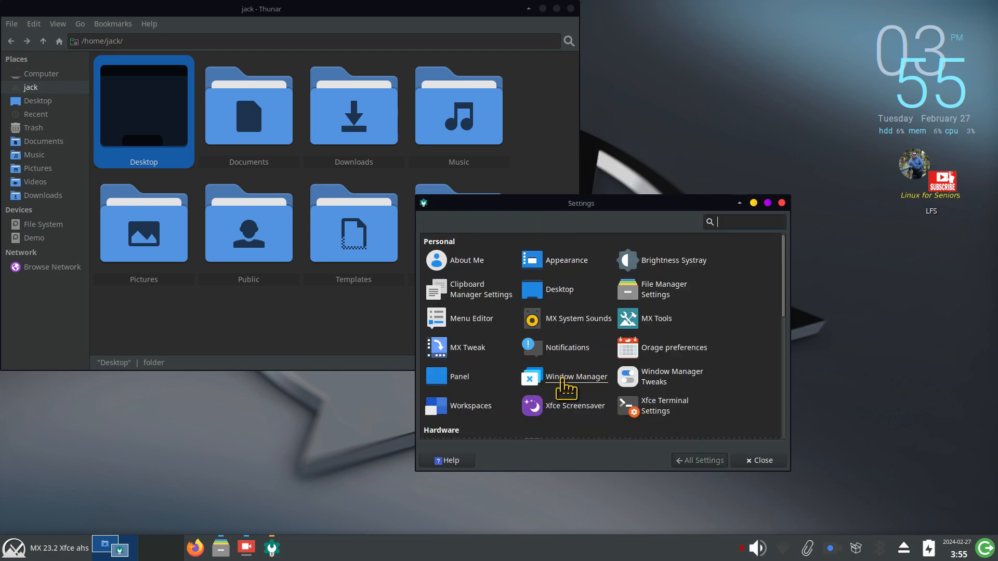
click(574, 378)
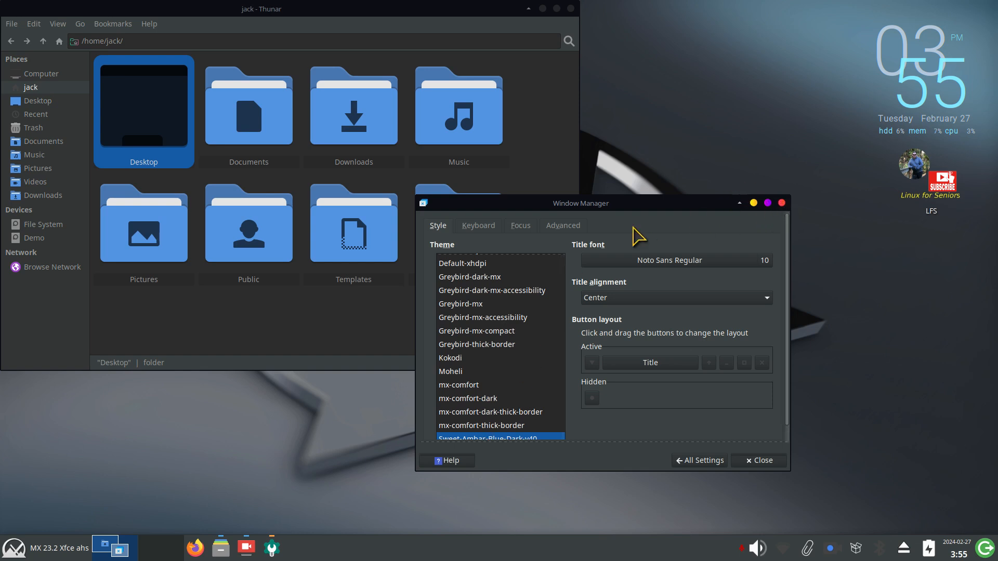
click(700, 461)
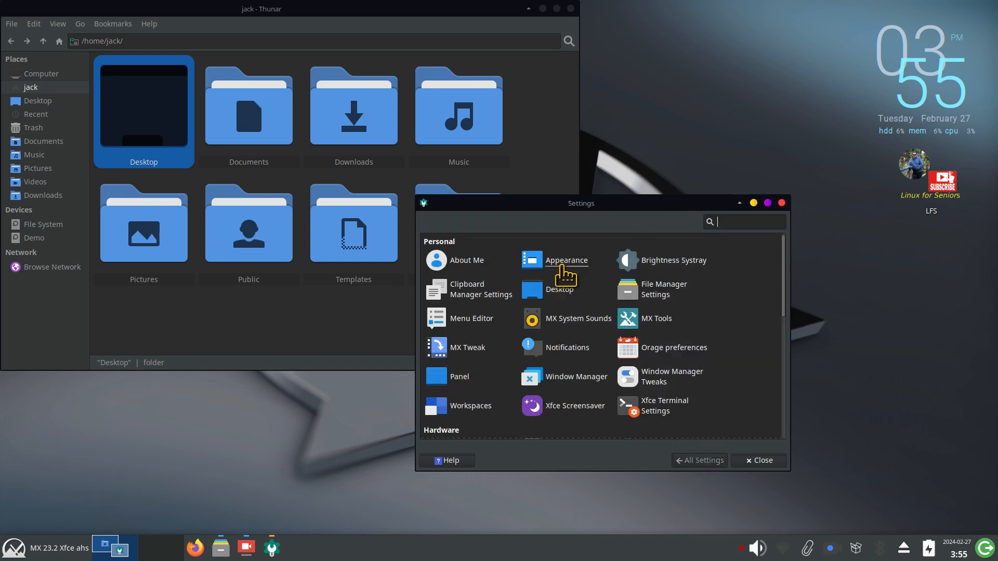
Step: Reopen the Appearance settings beside the home folder window and switch the icon theme to Papirus-mxblue
click(563, 257)
drag(527, 205, 692, 223)
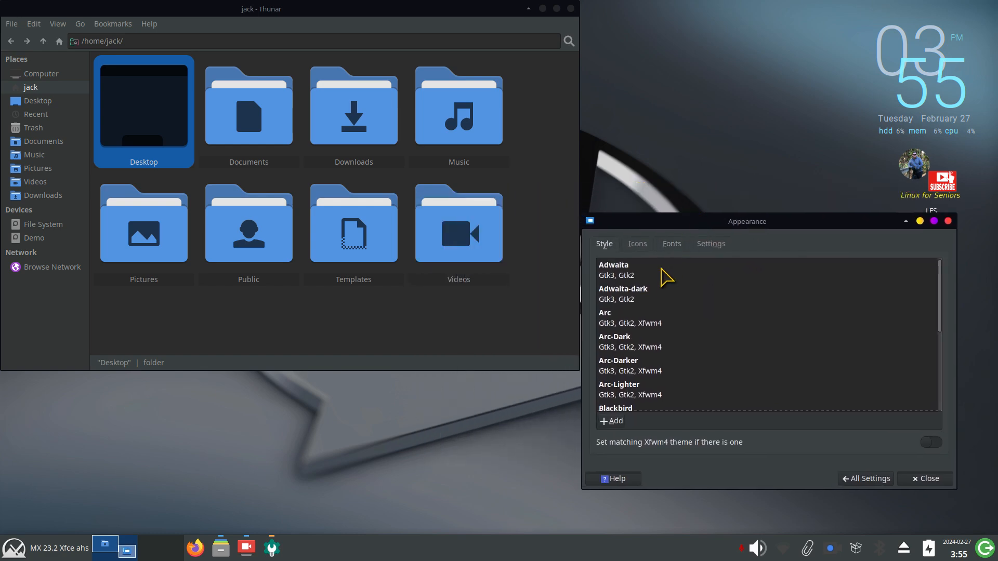
scroll(652, 344, down, 3)
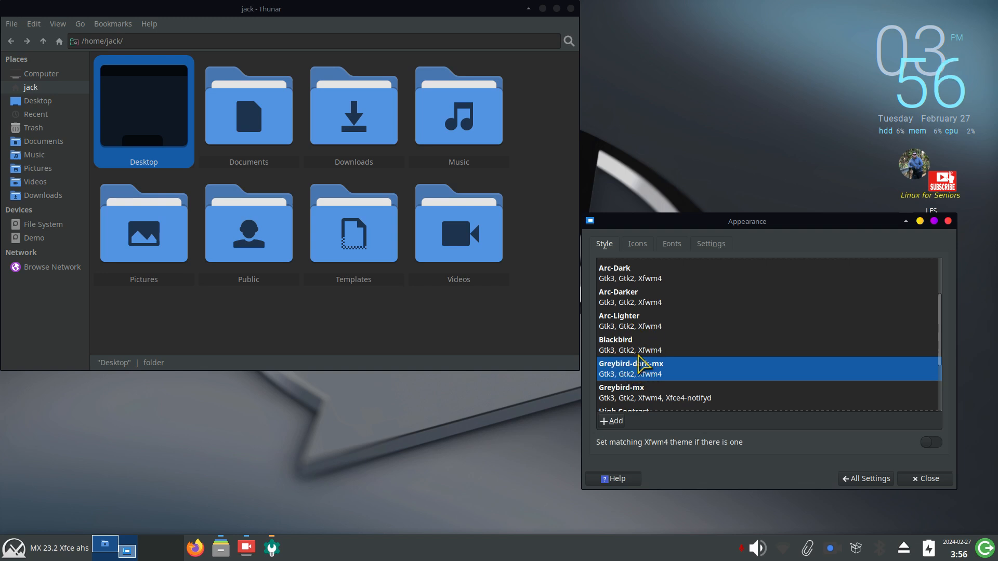
click(636, 245)
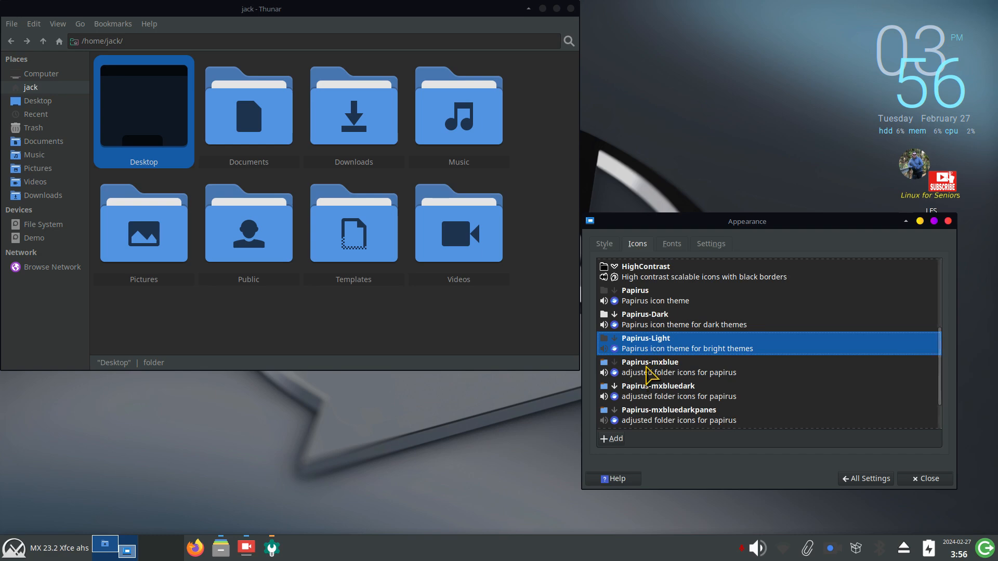
click(652, 370)
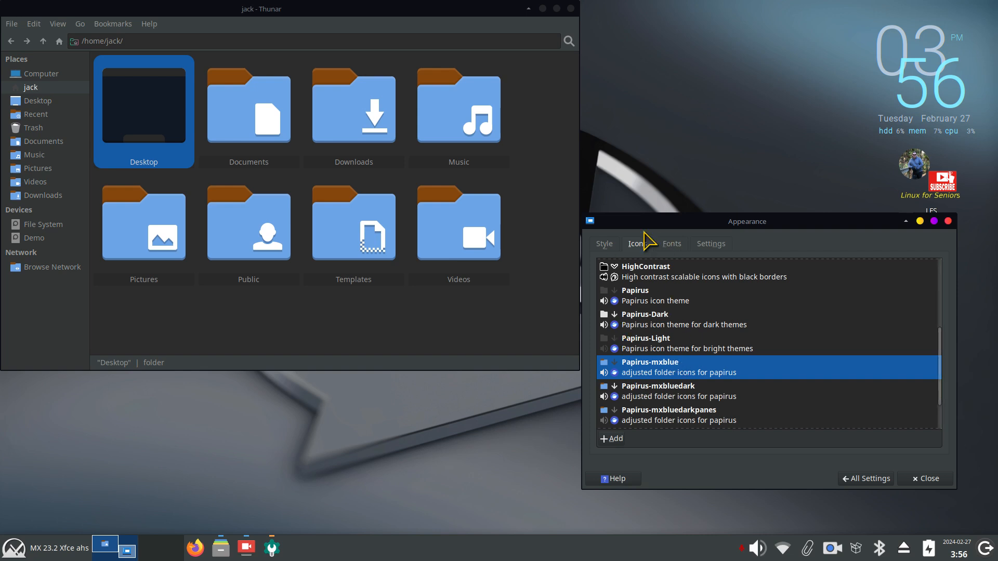
Step: Check the selected Appearance style, then close the Appearance window and the home folder window
click(610, 243)
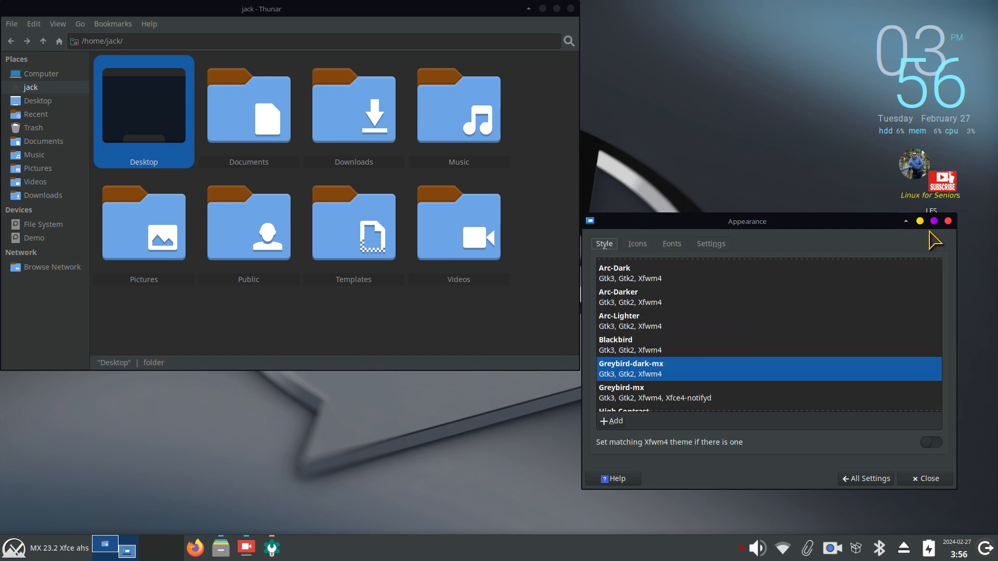
click(948, 221)
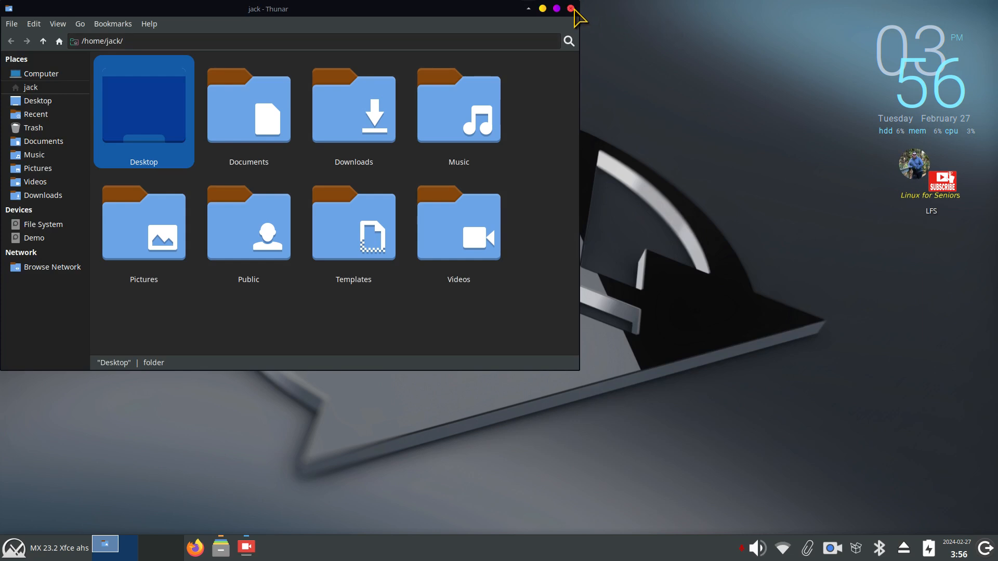
click(571, 9)
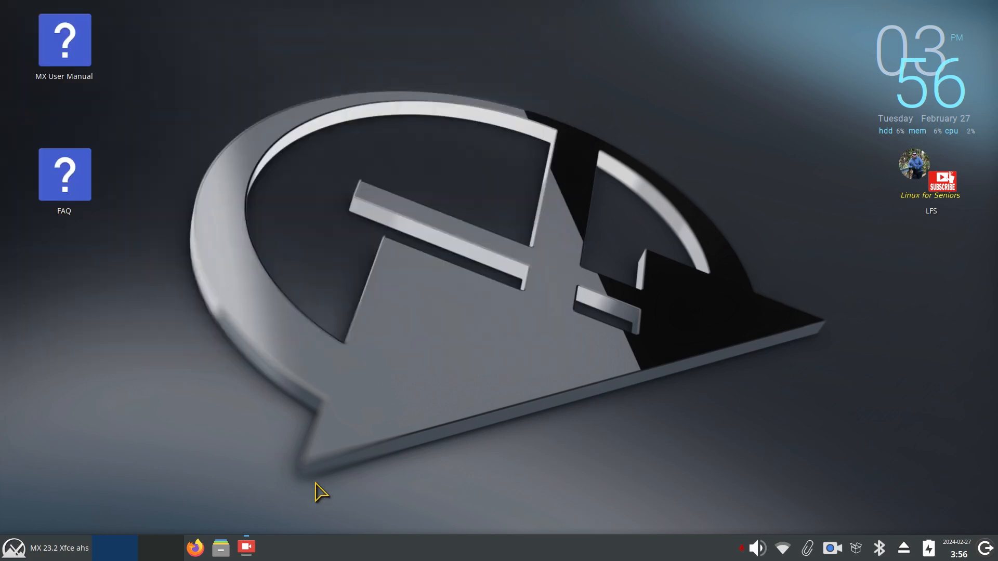